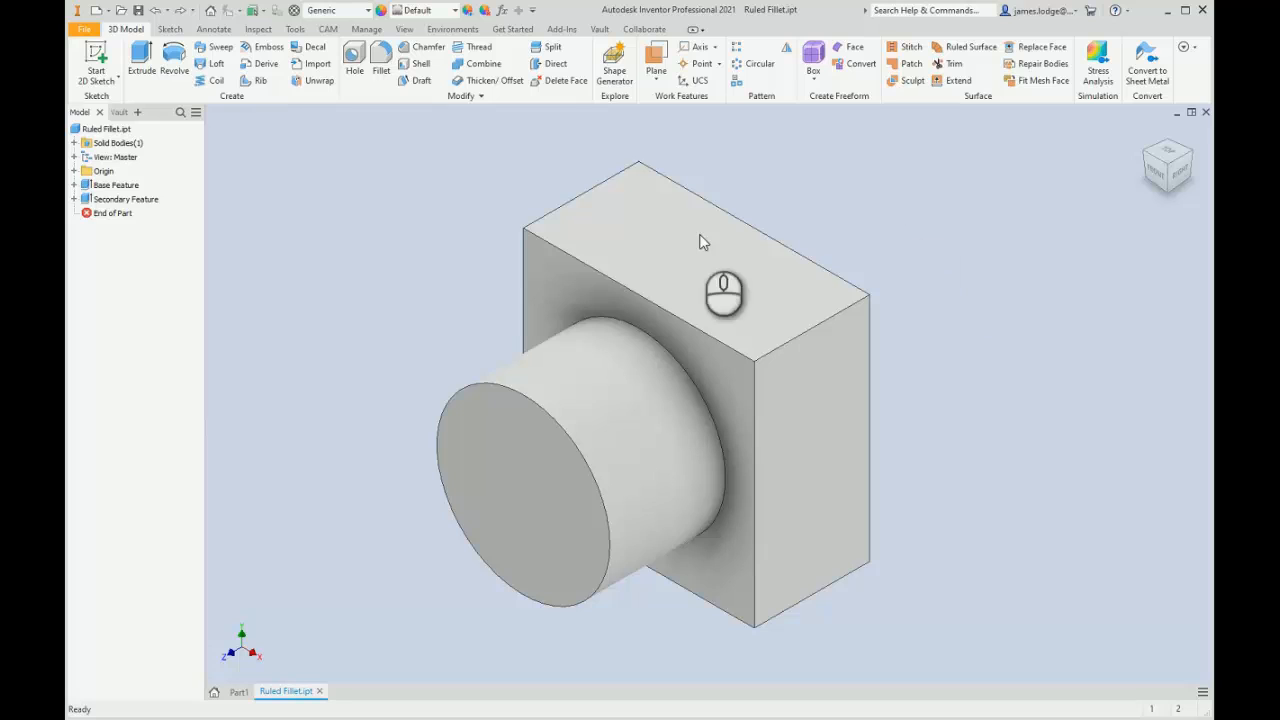
Fillet the circular edge where the cylinder meets the block's front face with a 5 mm radius
left_click(381, 62)
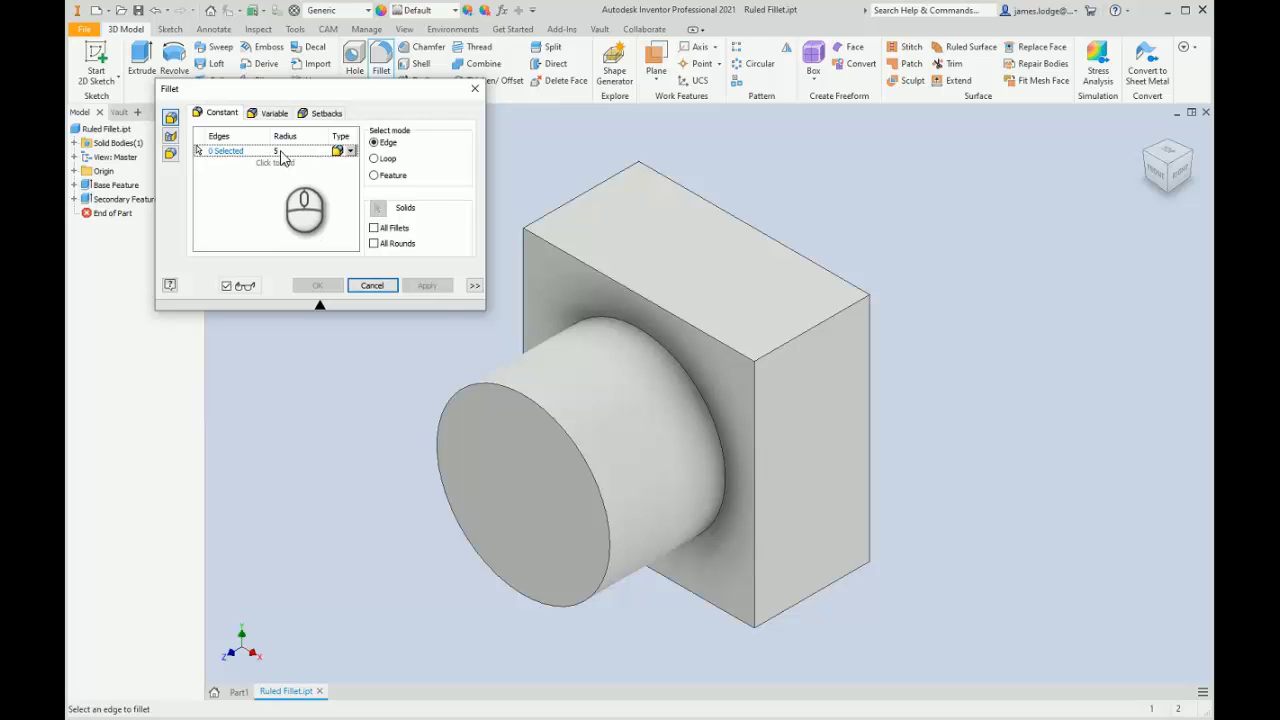
left_click(644, 338)
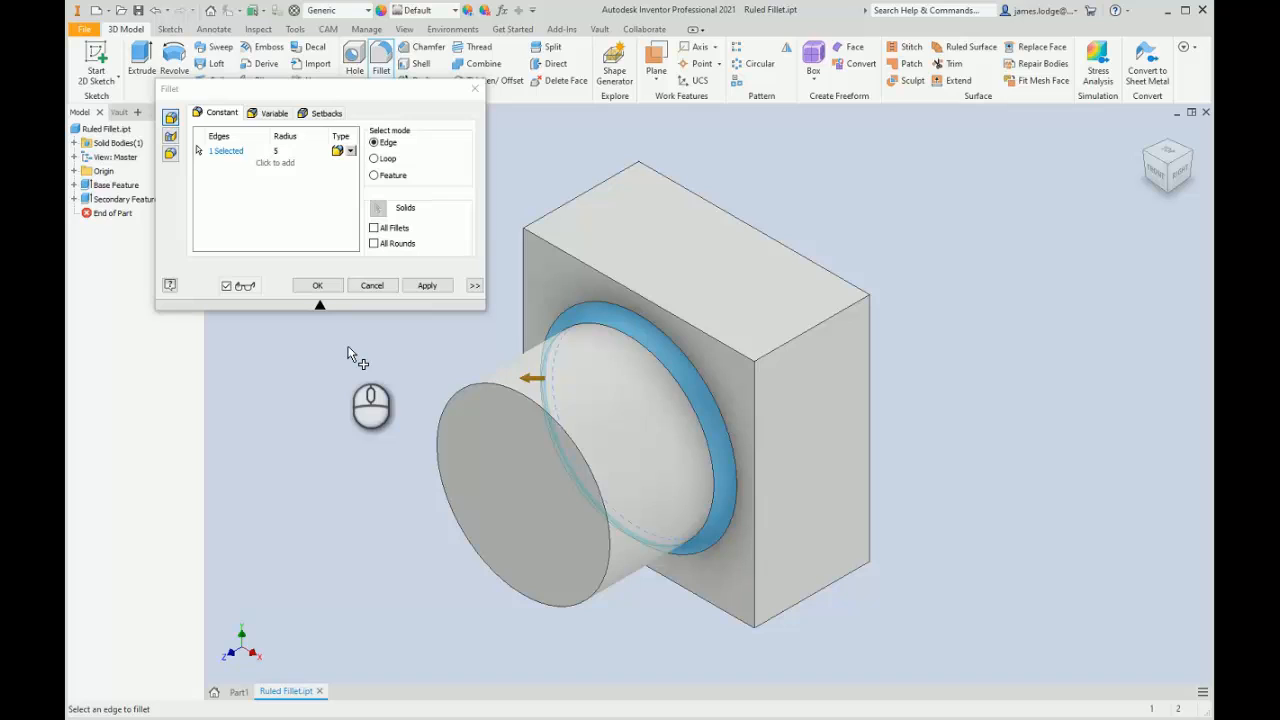
left_click(334, 285)
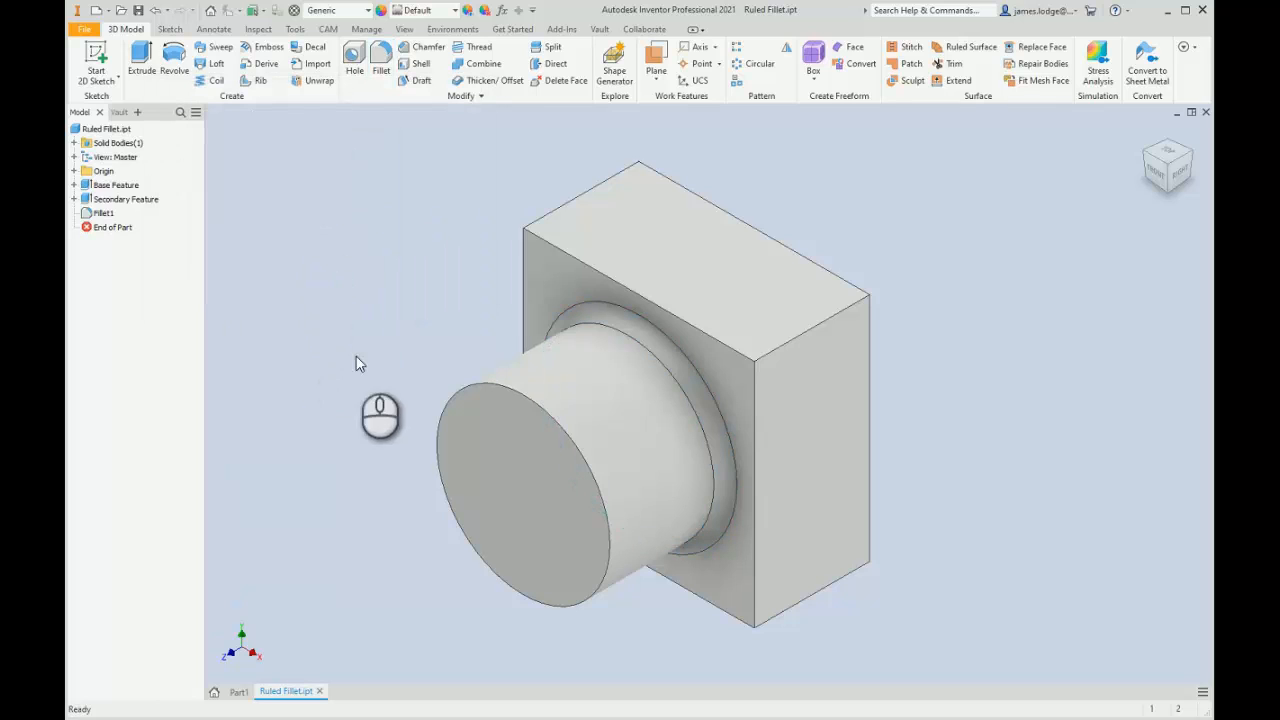
left_click(528, 505)
left_click(334, 317)
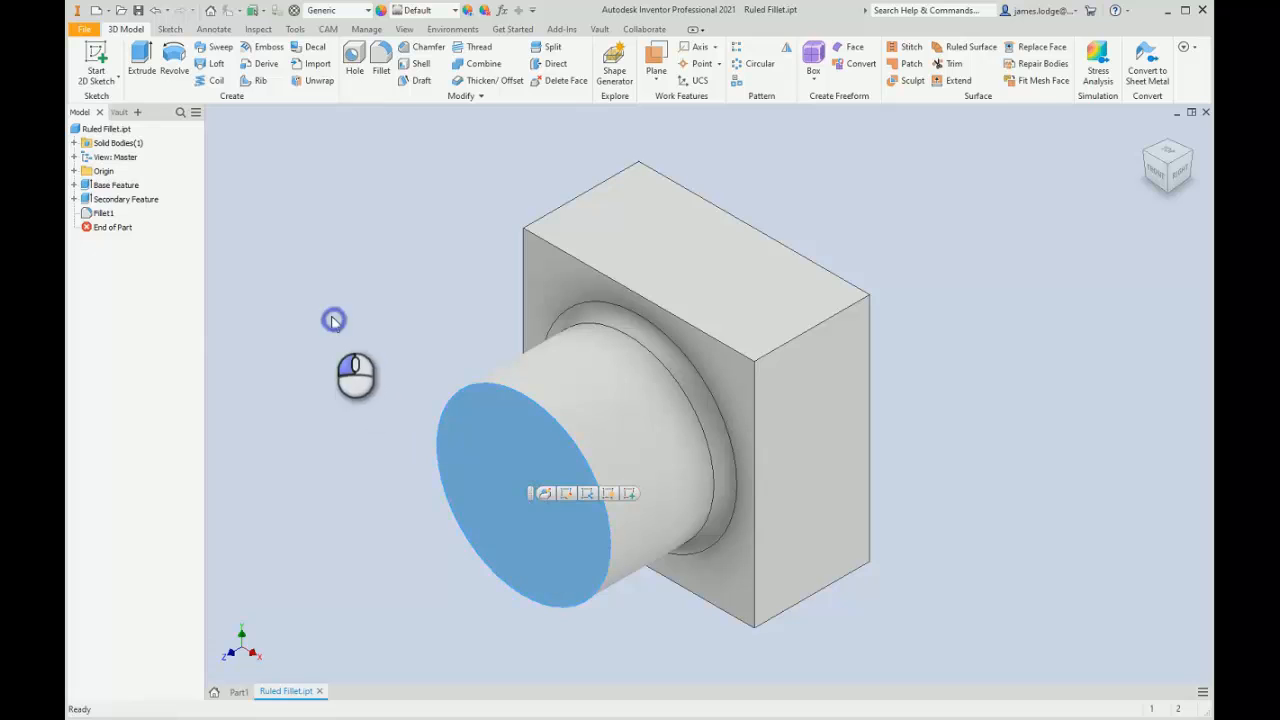
Edit the sketch of the Secondary Feature and delete its dimensioned circle
left_click(74, 199)
double_click(112, 214)
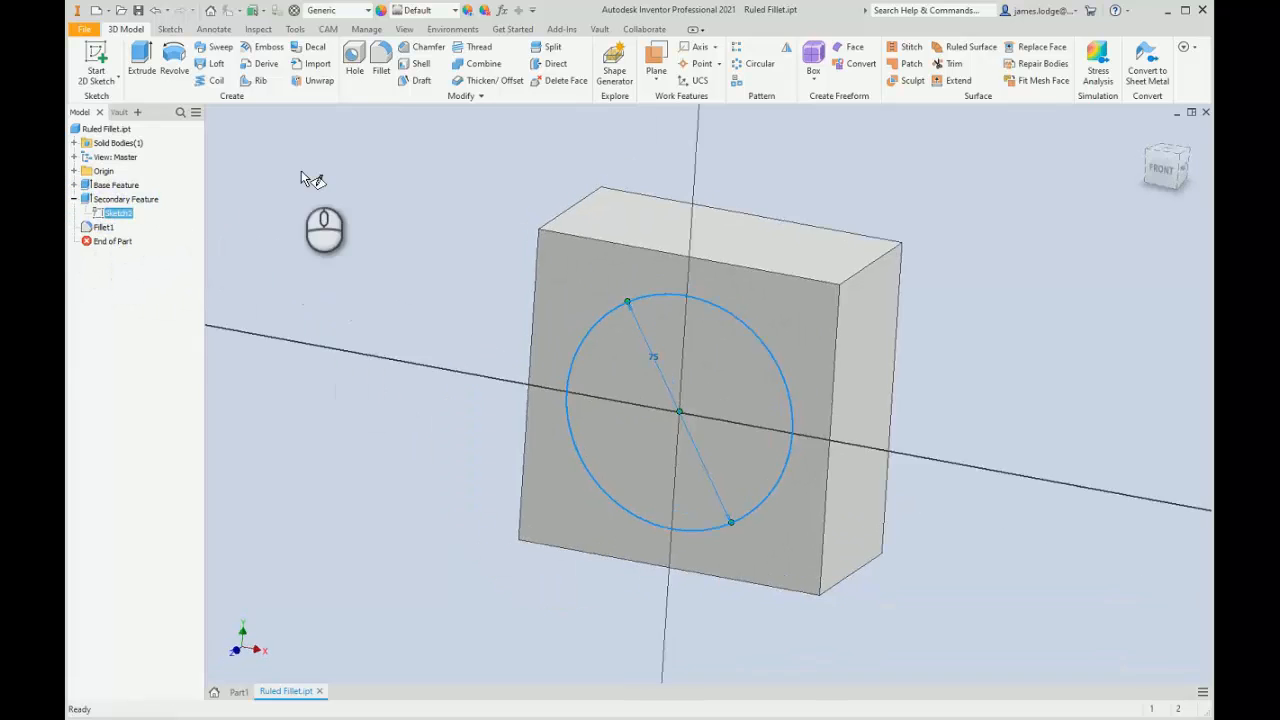
left_click_drag(641, 358, 577, 277)
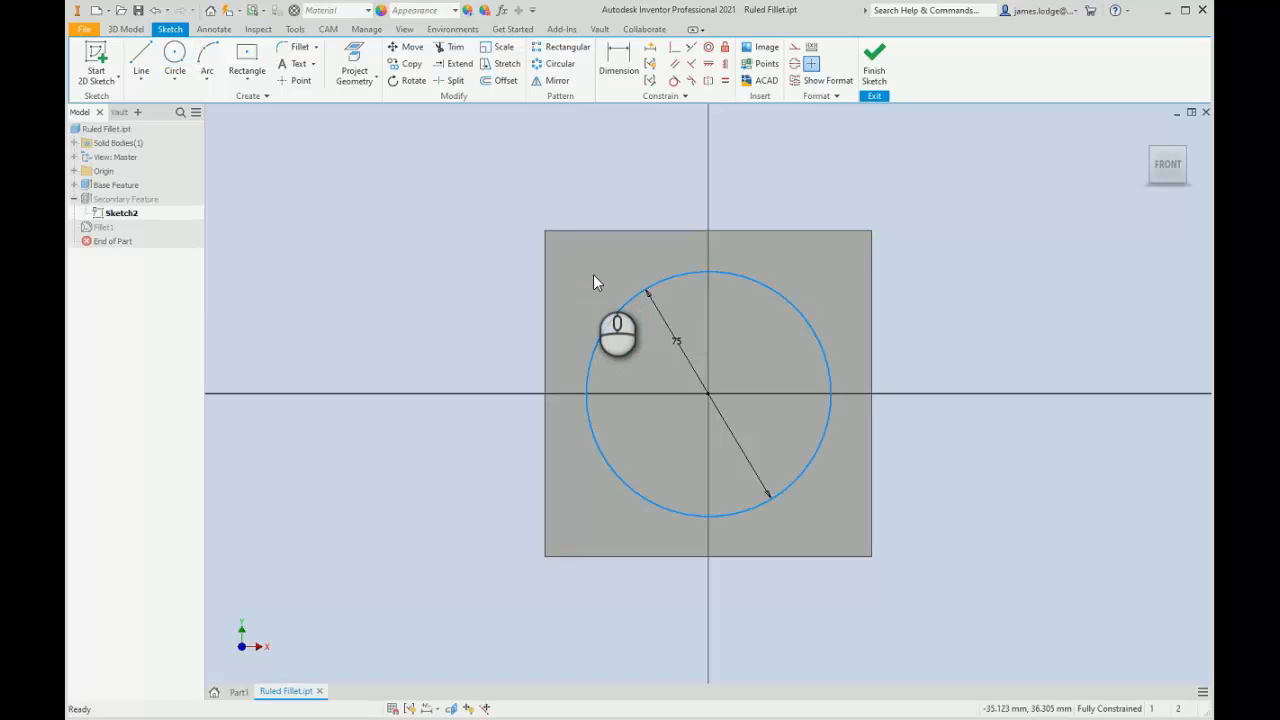
key("Delete")
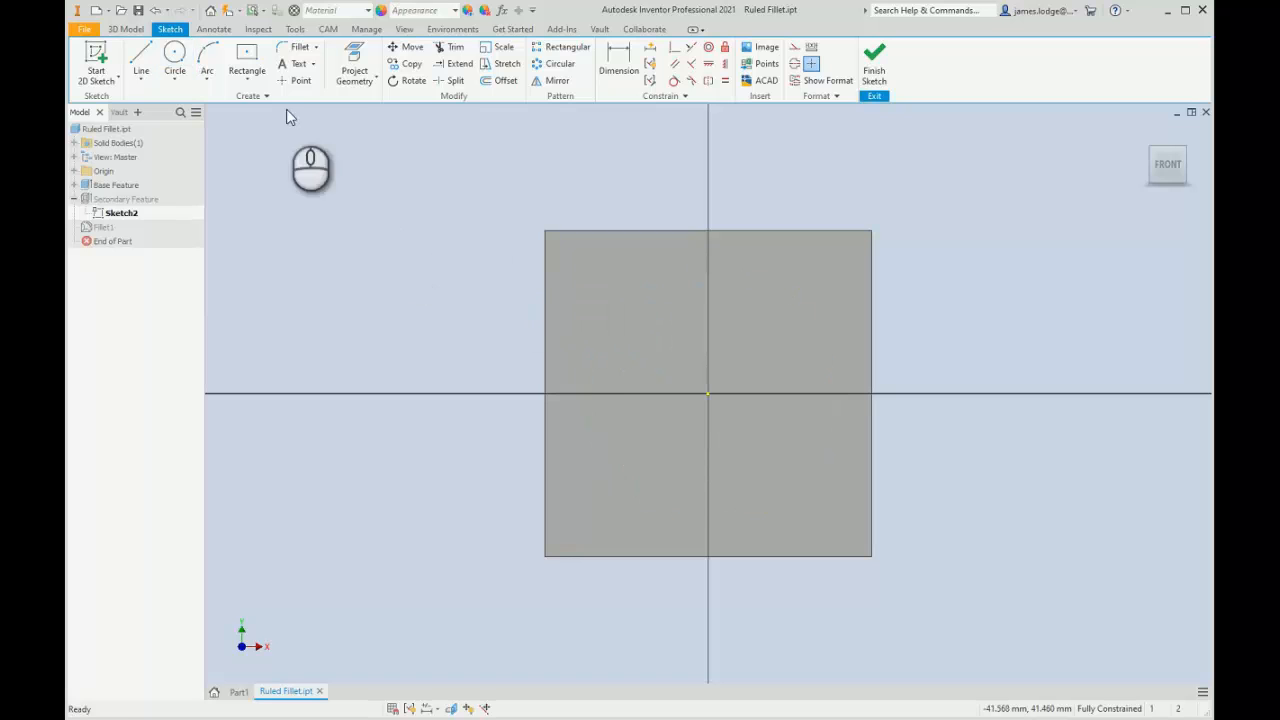
Sketch a 75 by 75 mm centre rectangle on the origin, finish the sketch and accept the update errors
left_click(246, 52)
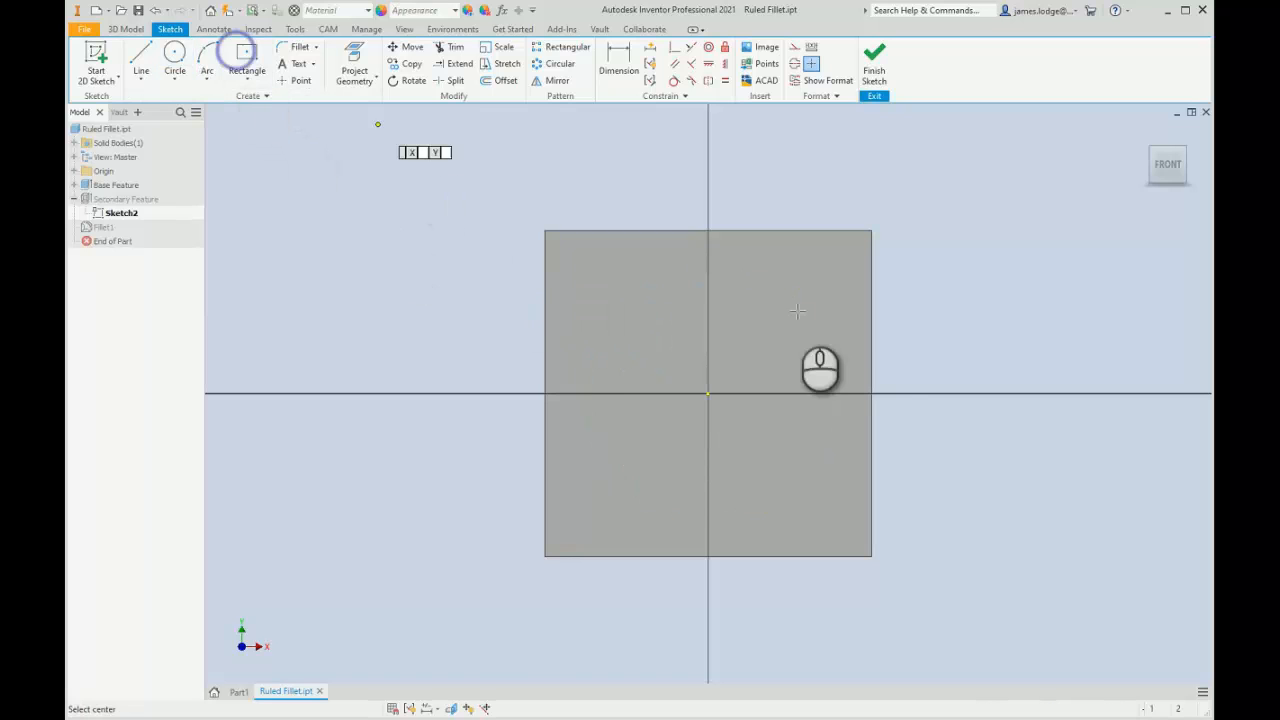
left_click(708, 393)
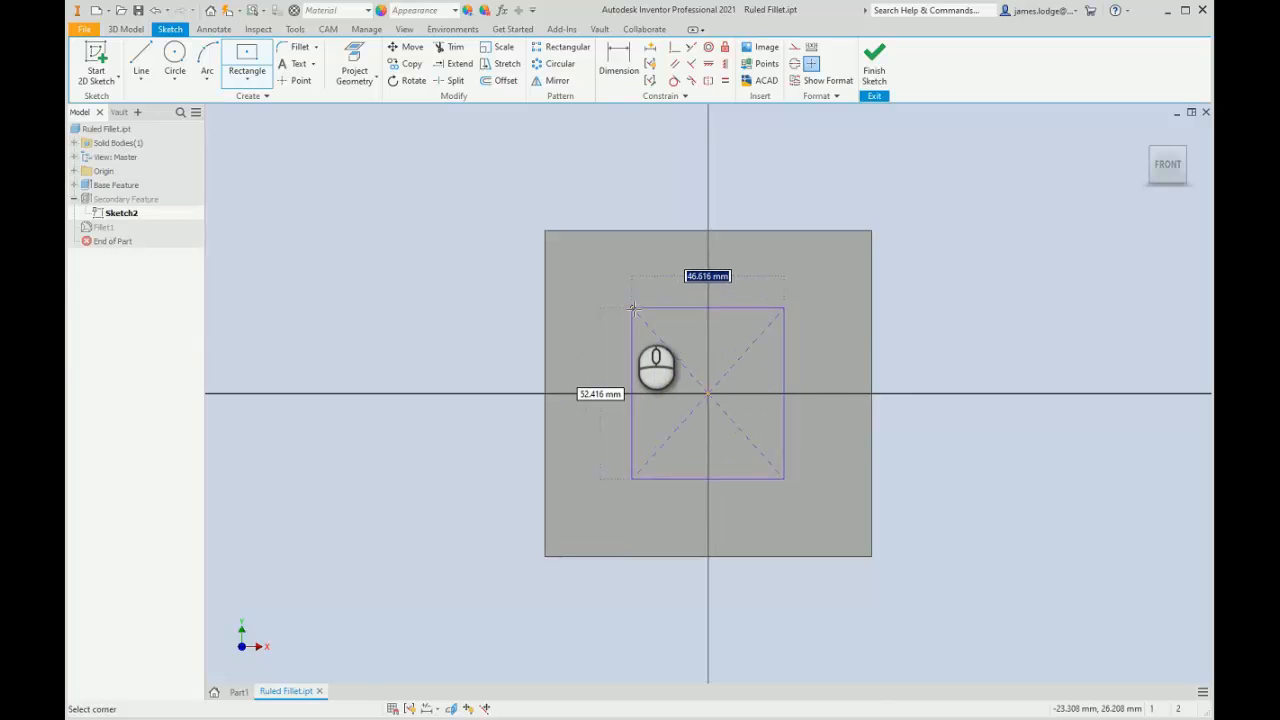
type("75")
key("Tab")
type("75")
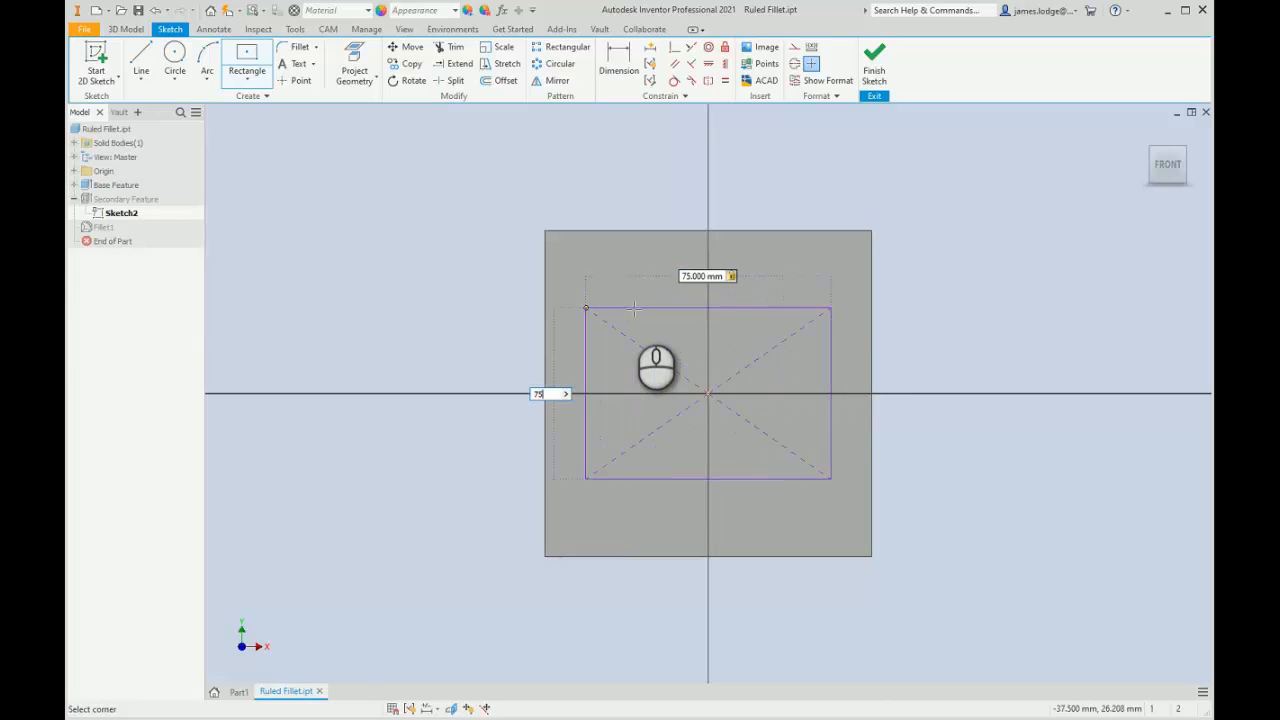
key("Return")
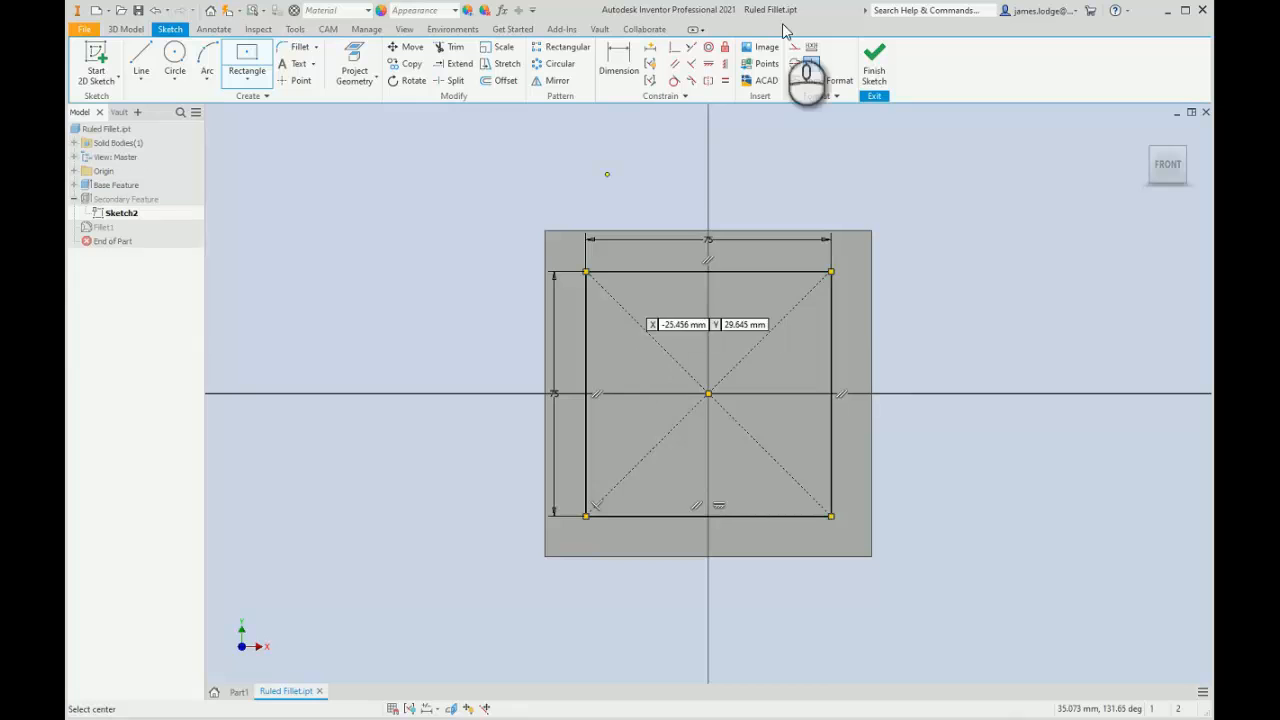
left_click(880, 78)
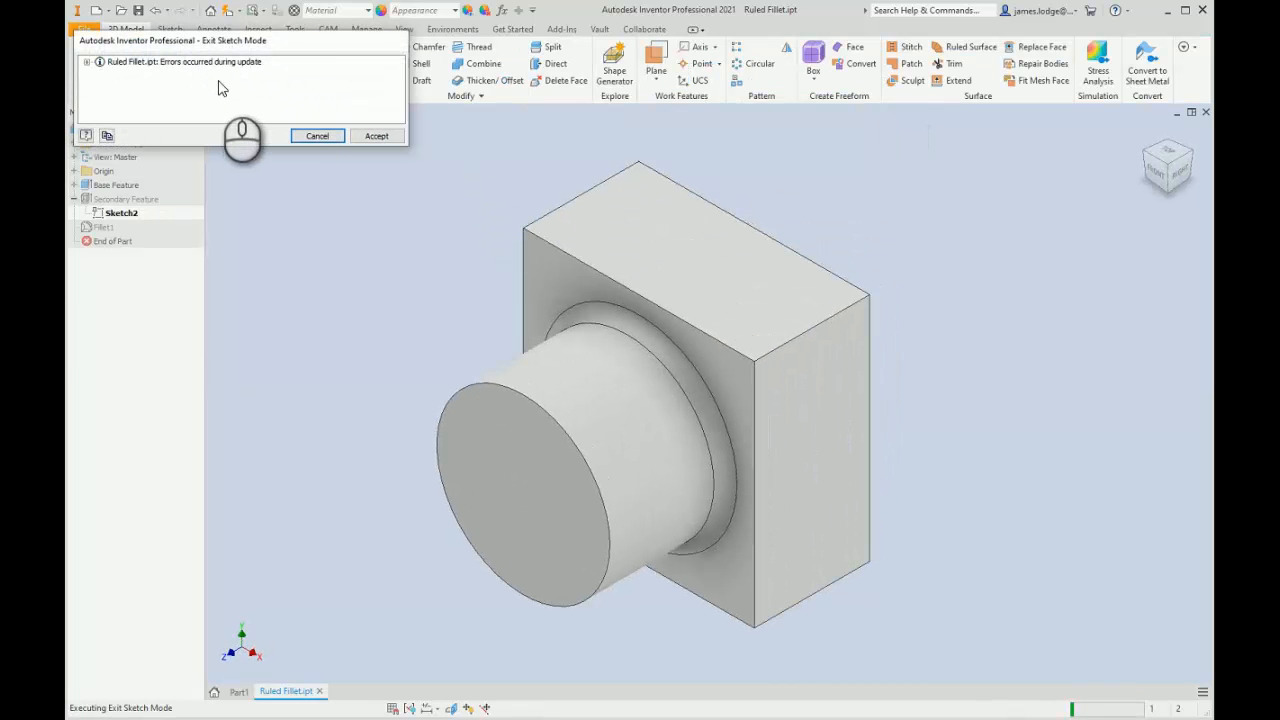
left_click(369, 133)
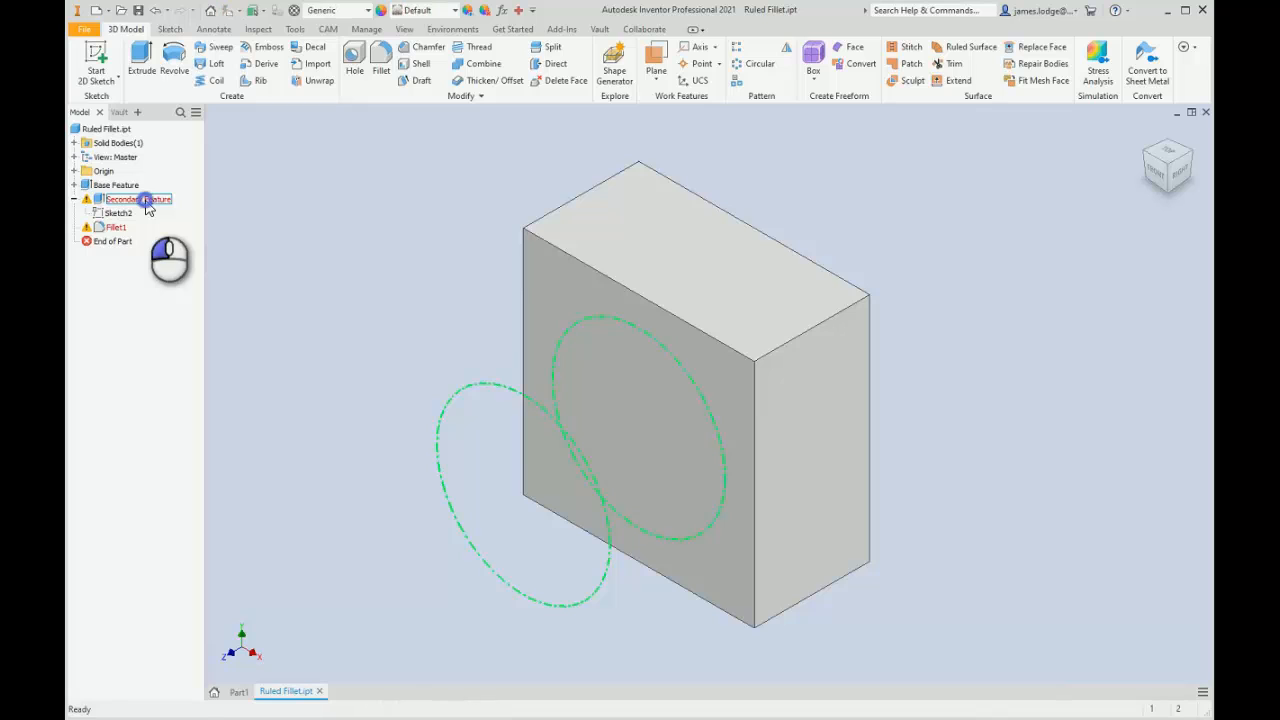
Edit the Secondary Feature extrusion to use the new square as its profile, and accept the update errors
double_click(138, 199)
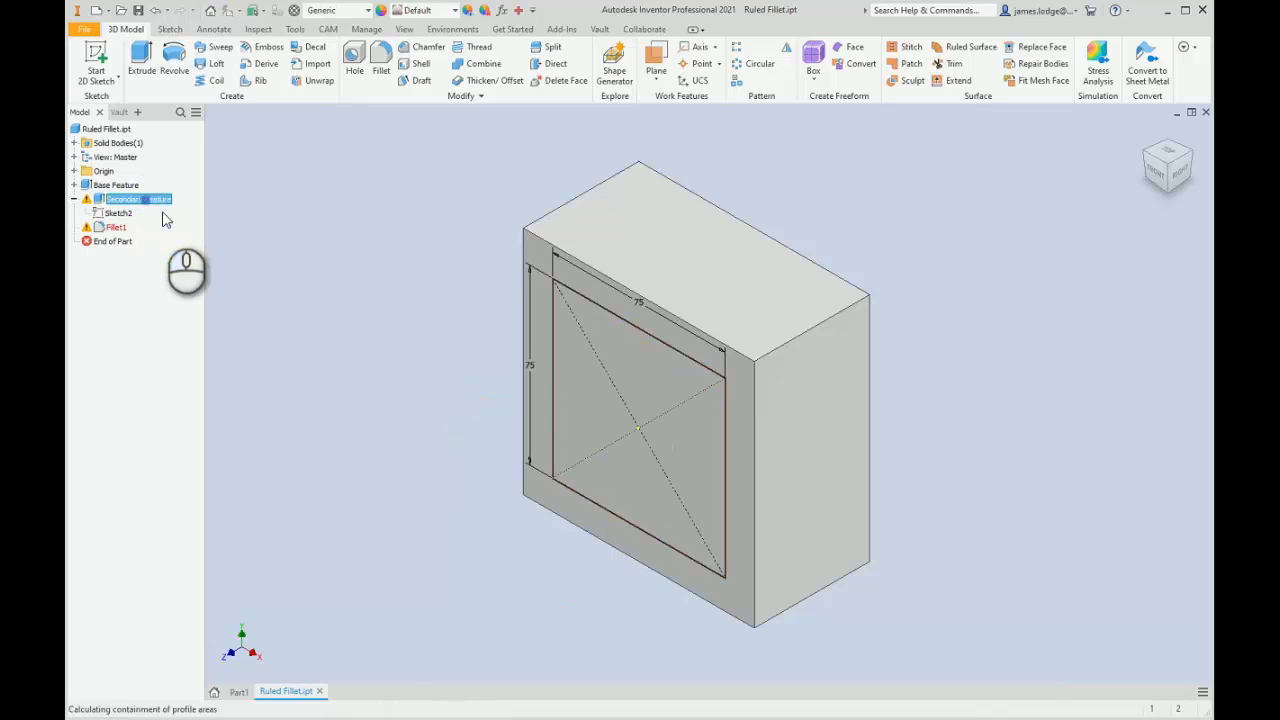
left_click(635, 384)
left_click(297, 390)
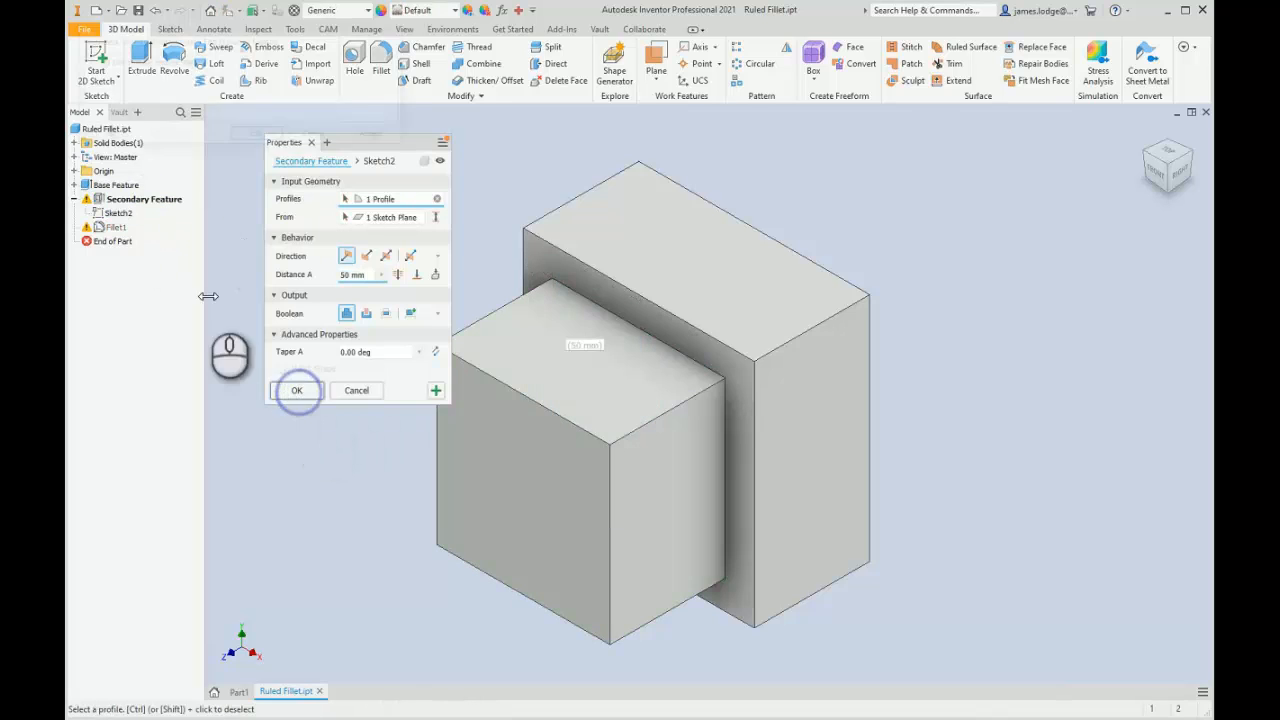
left_click(376, 136)
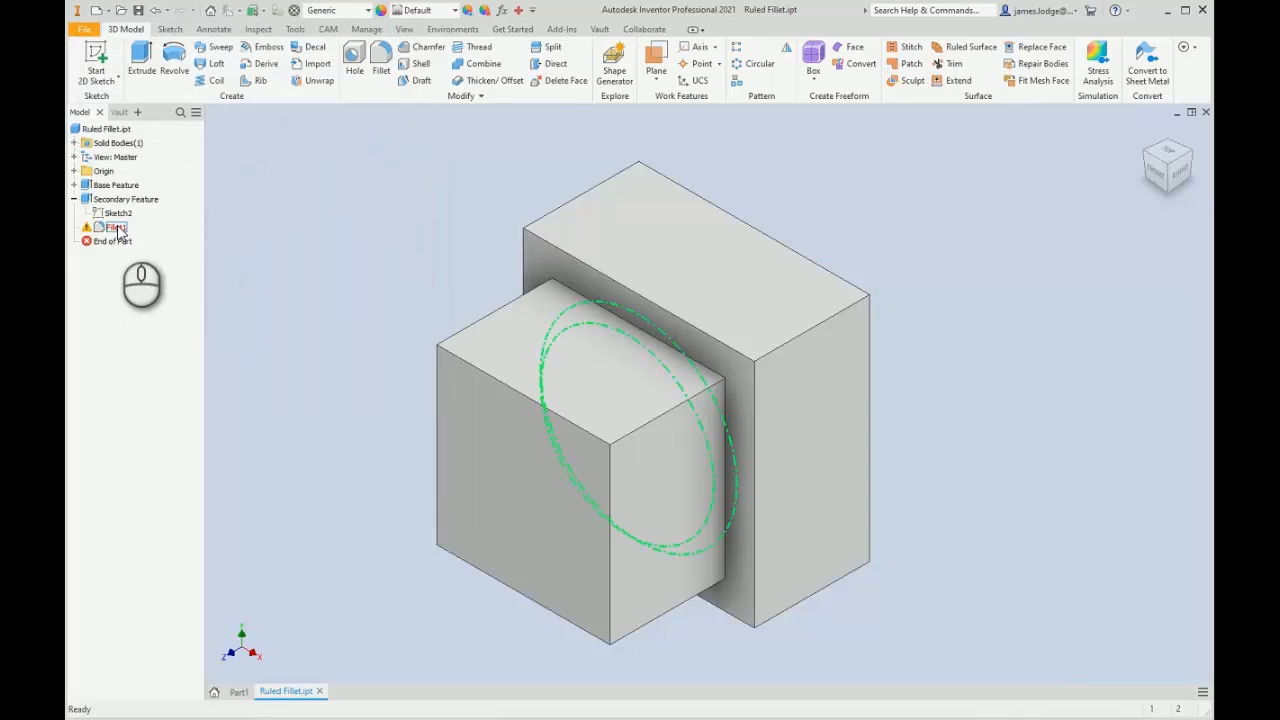
Repair Fillet1 by using loop selection and picking the edge loop where the square boss meets the block
double_click(116, 229)
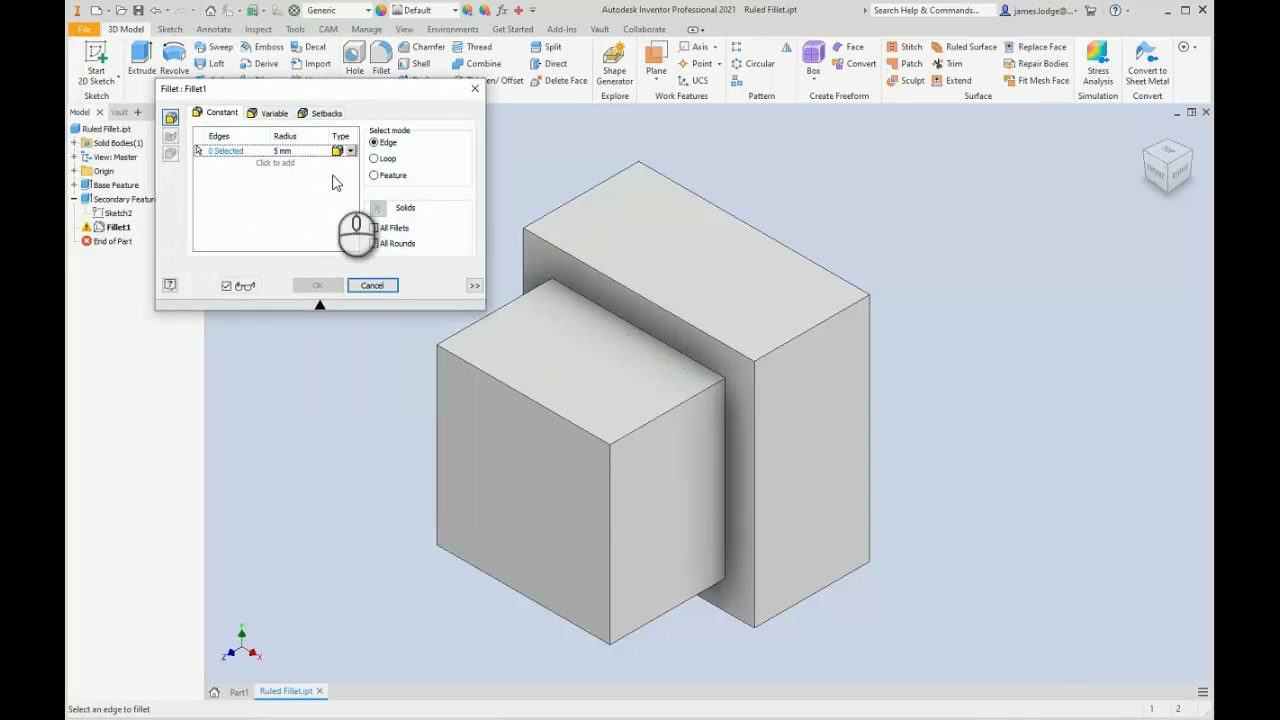
left_click(375, 160)
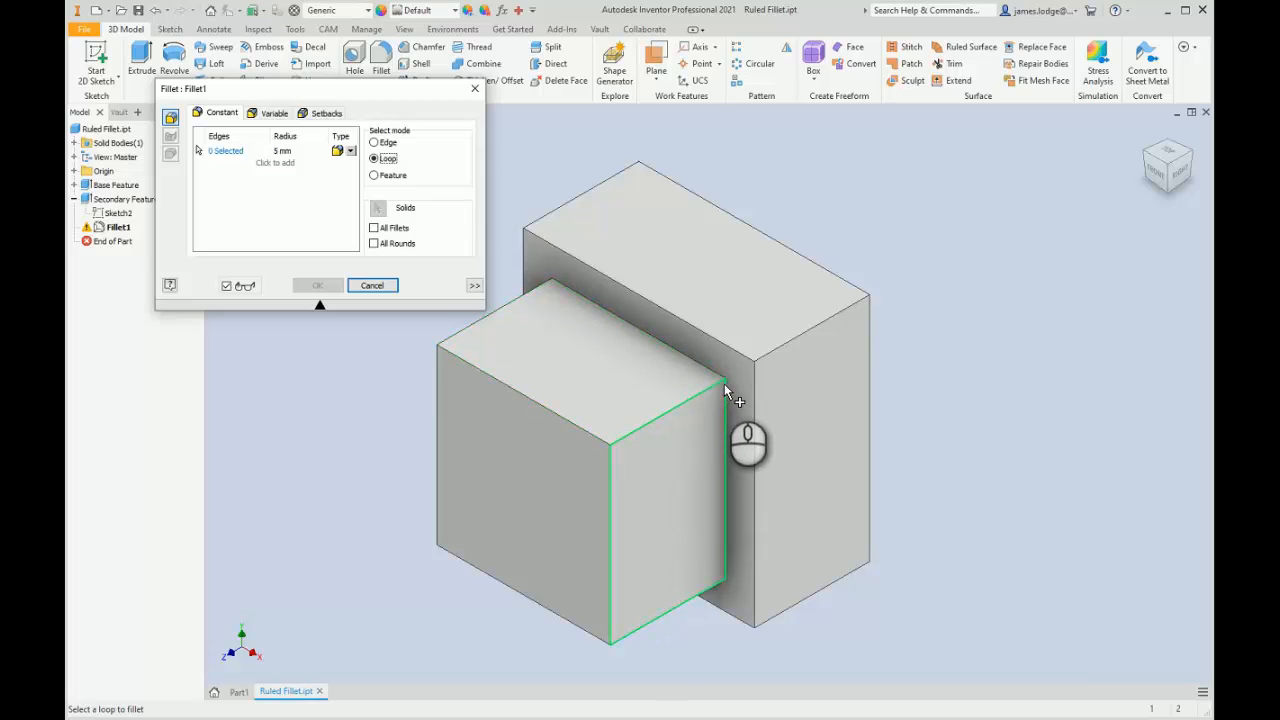
left_click(726, 388)
left_click(334, 281)
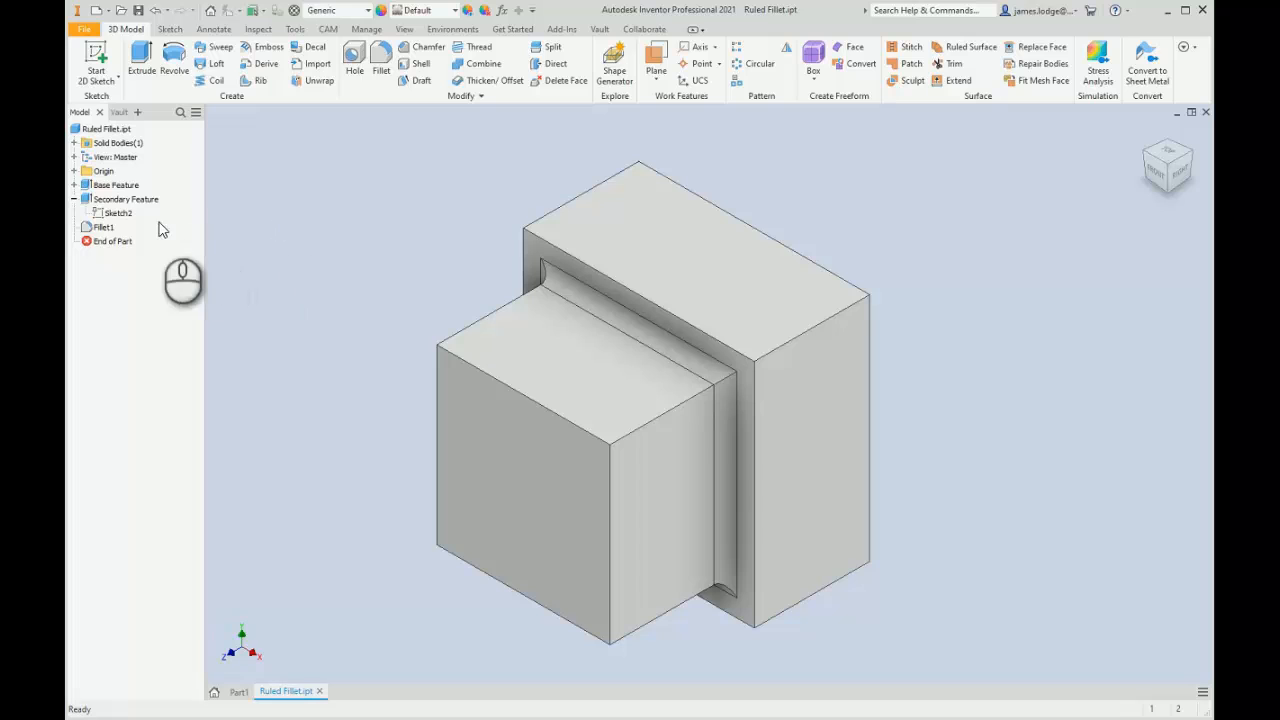
Move the End of Part marker above Fillet1 and delete all features below it
left_click_drag(112, 241, 112, 229)
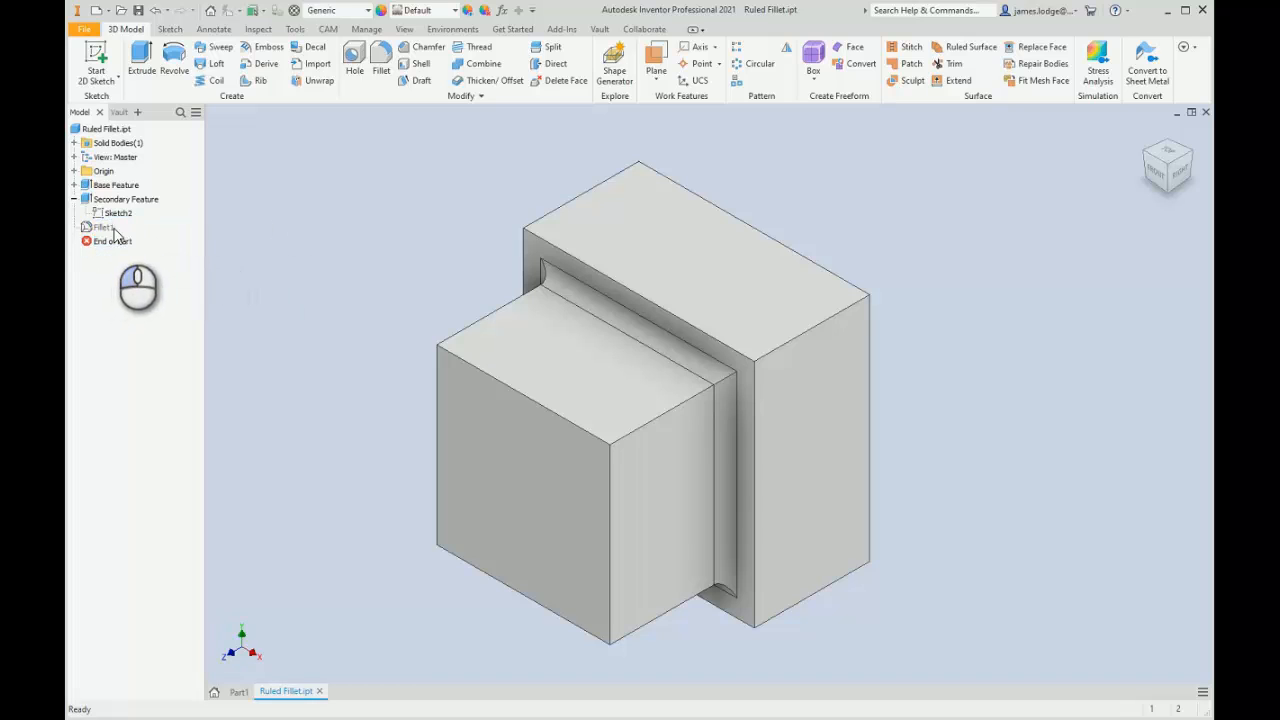
right_click(110, 229)
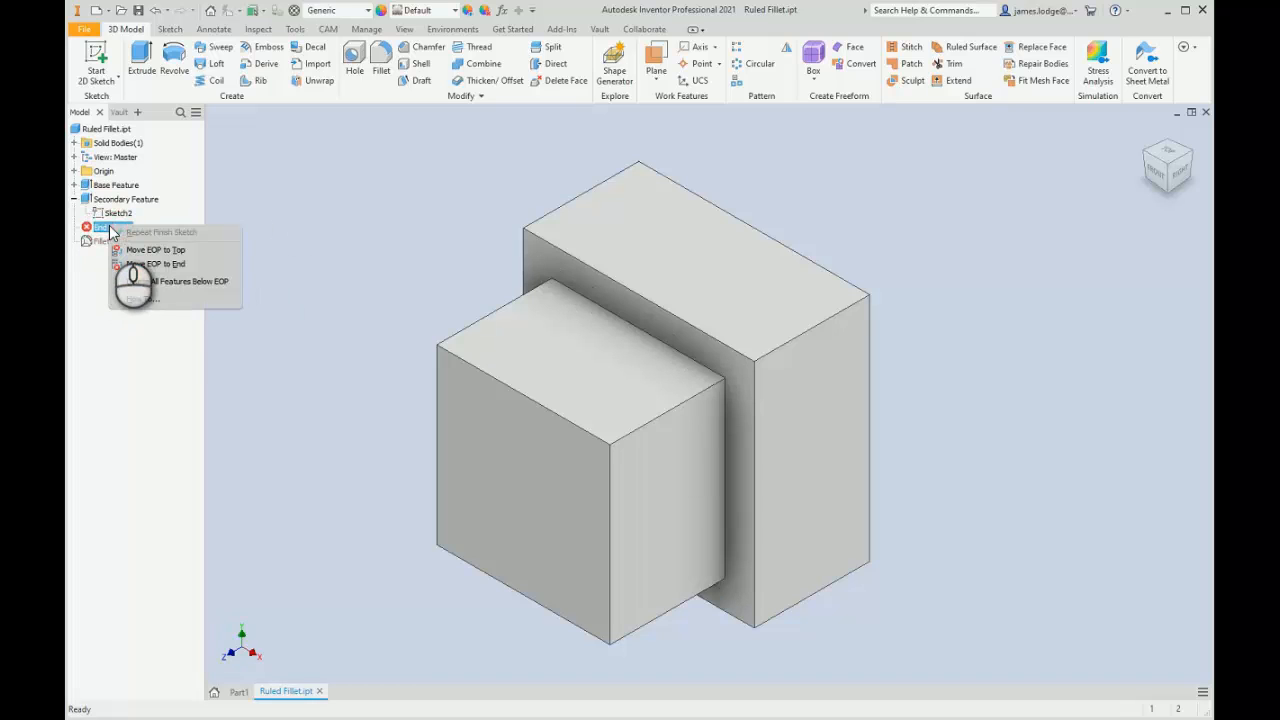
left_click(169, 277)
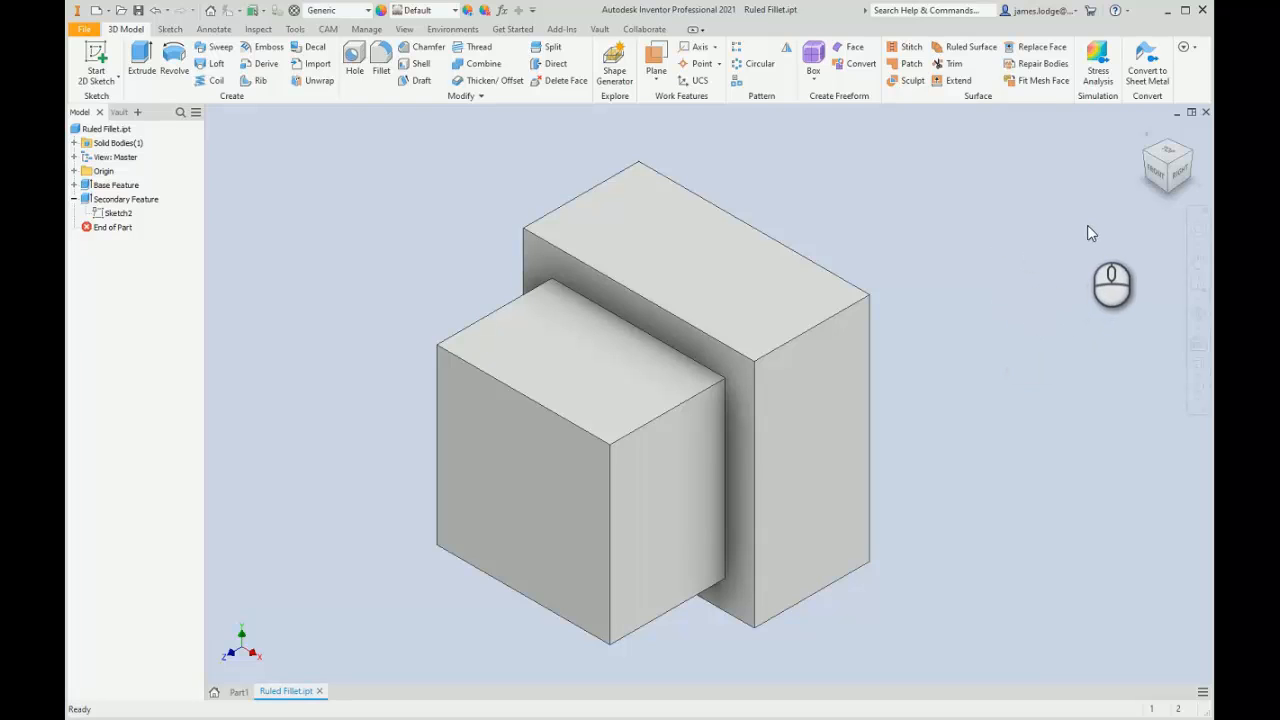
Show the Plastic Part tools among the 3D modelling commands
left_click(1185, 48)
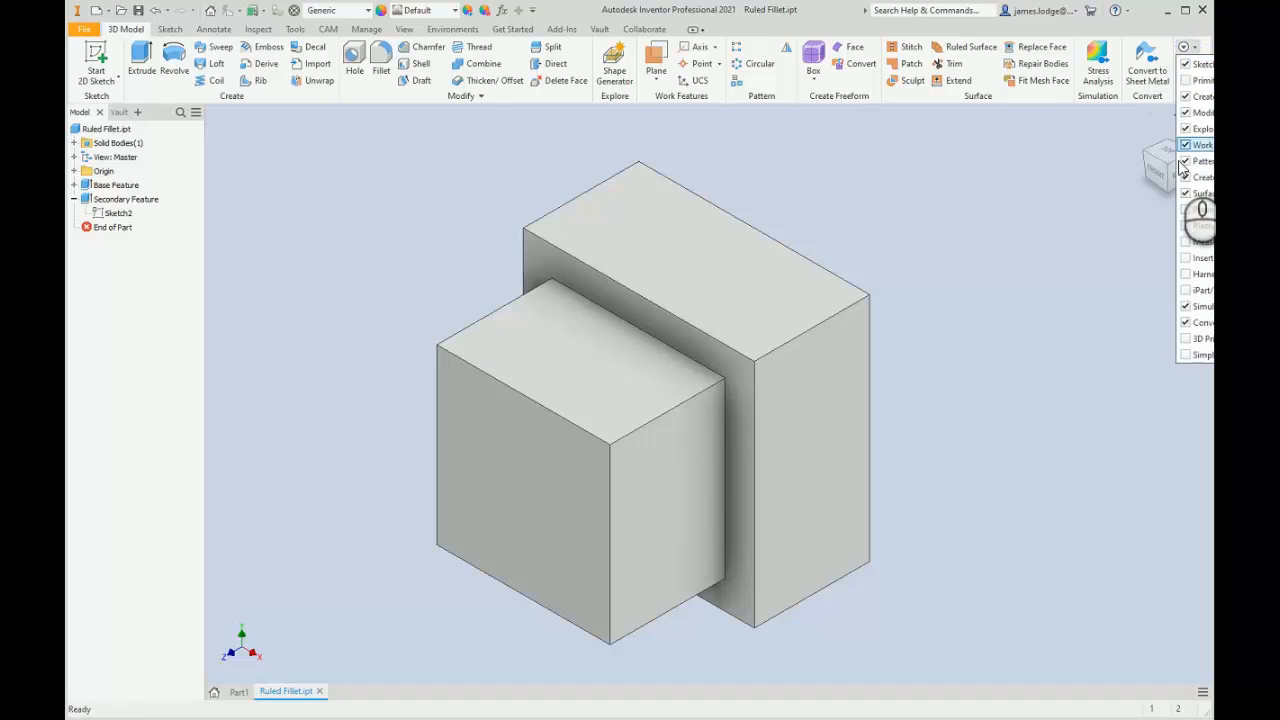
left_click(1185, 230)
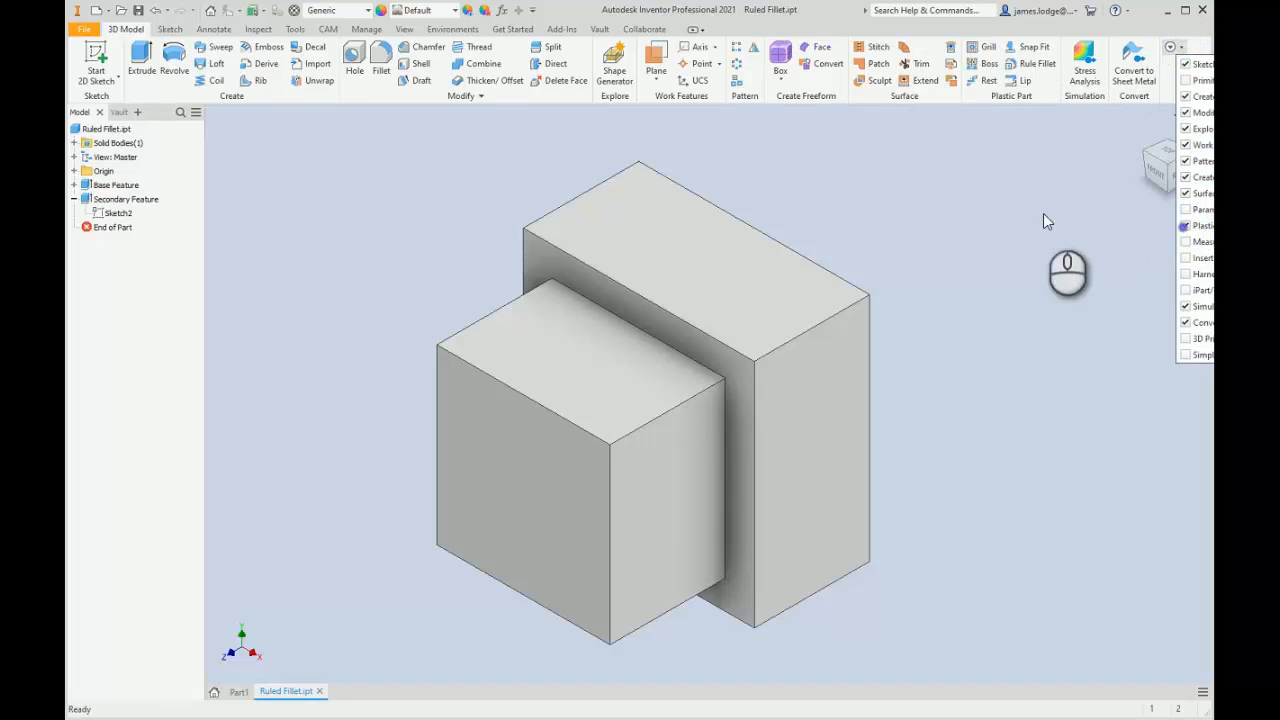
left_click(1011, 100)
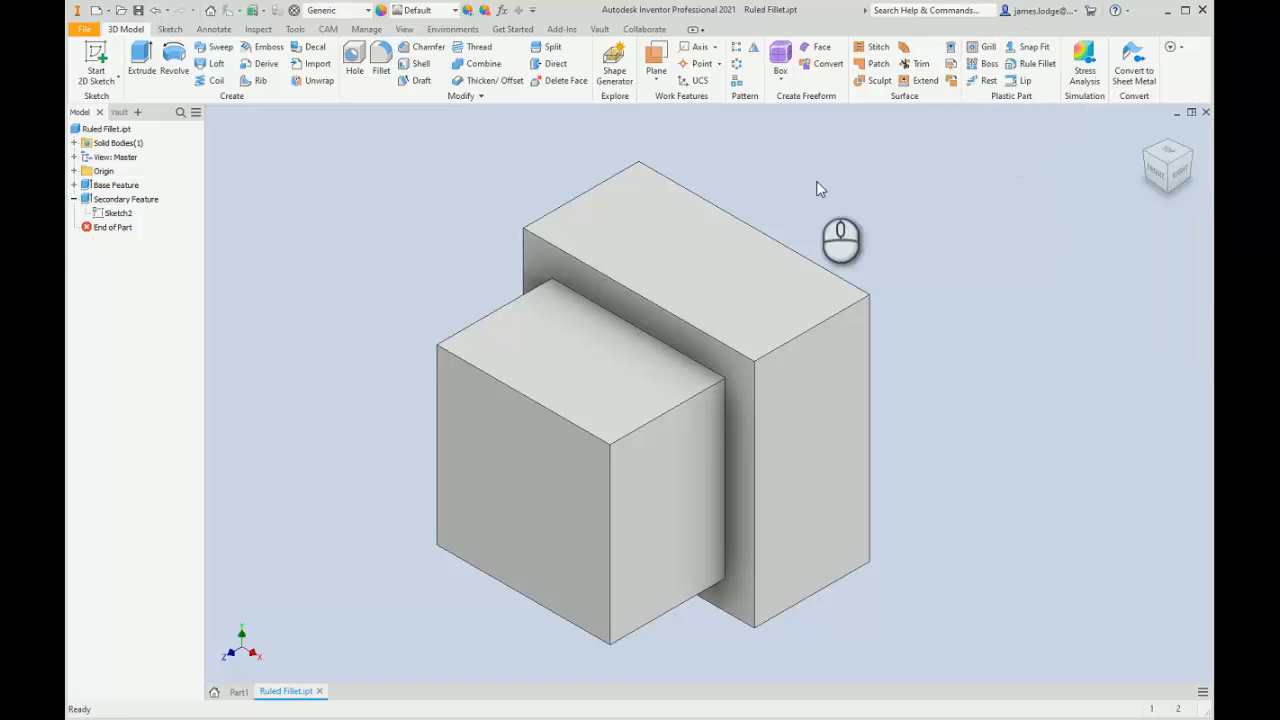
Start a Rule Fillet with Feature as the source type and select the Base Feature block
left_click(1038, 66)
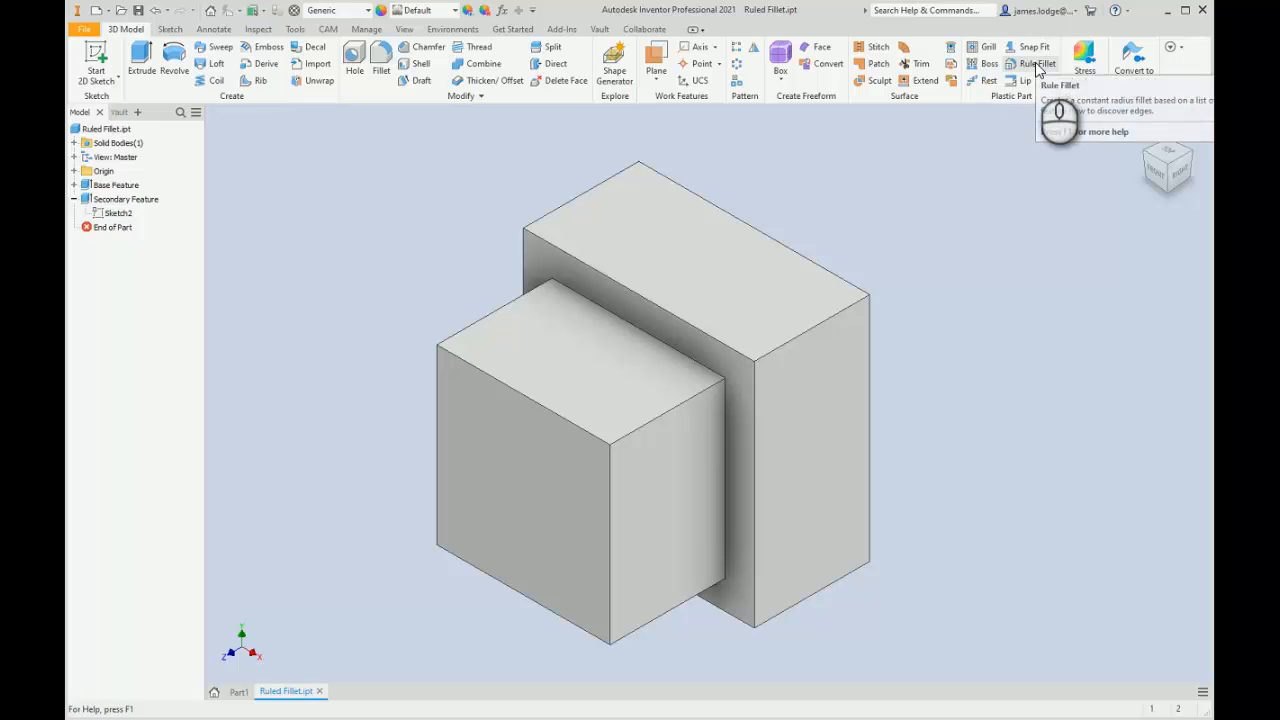
left_click(1038, 66)
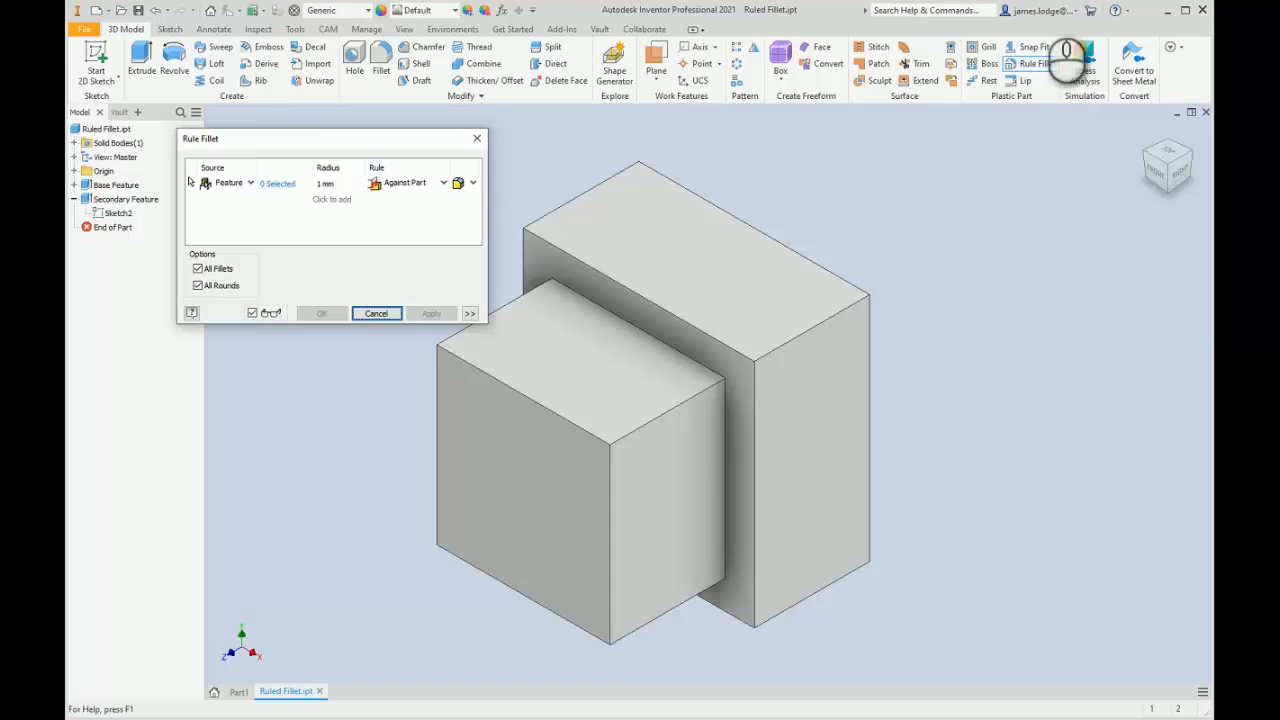
left_click(251, 184)
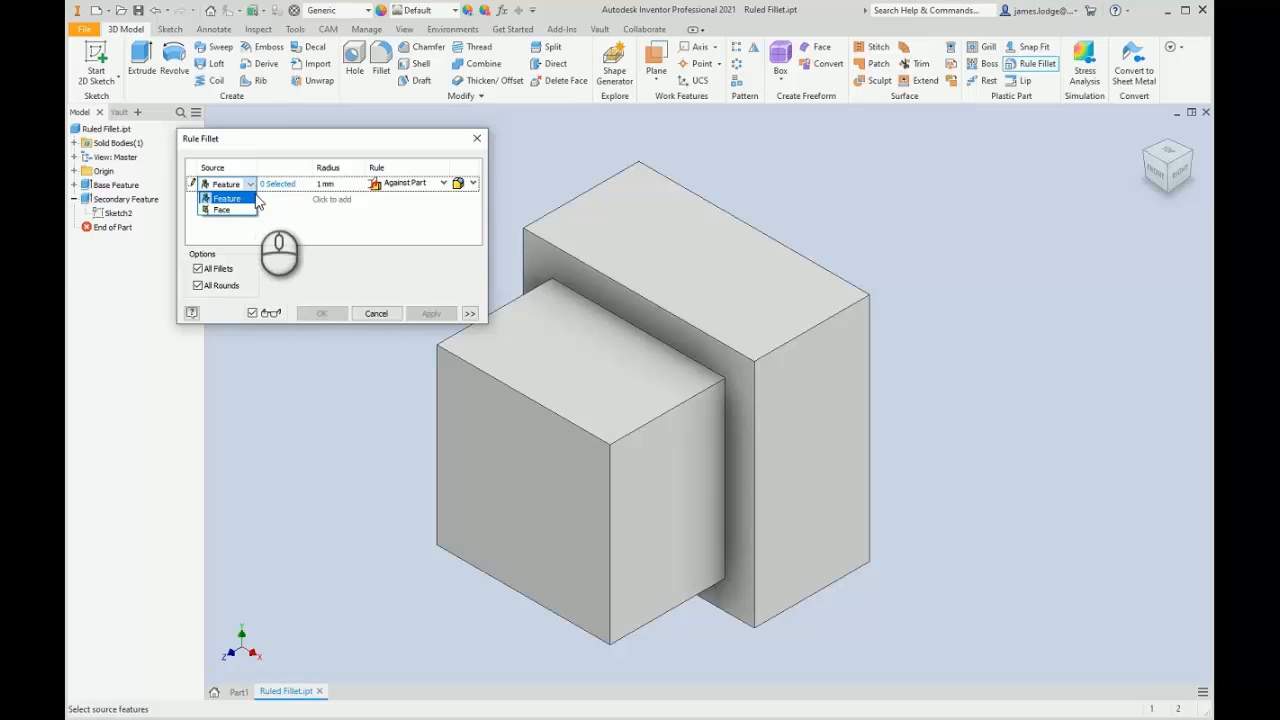
left_click(291, 241)
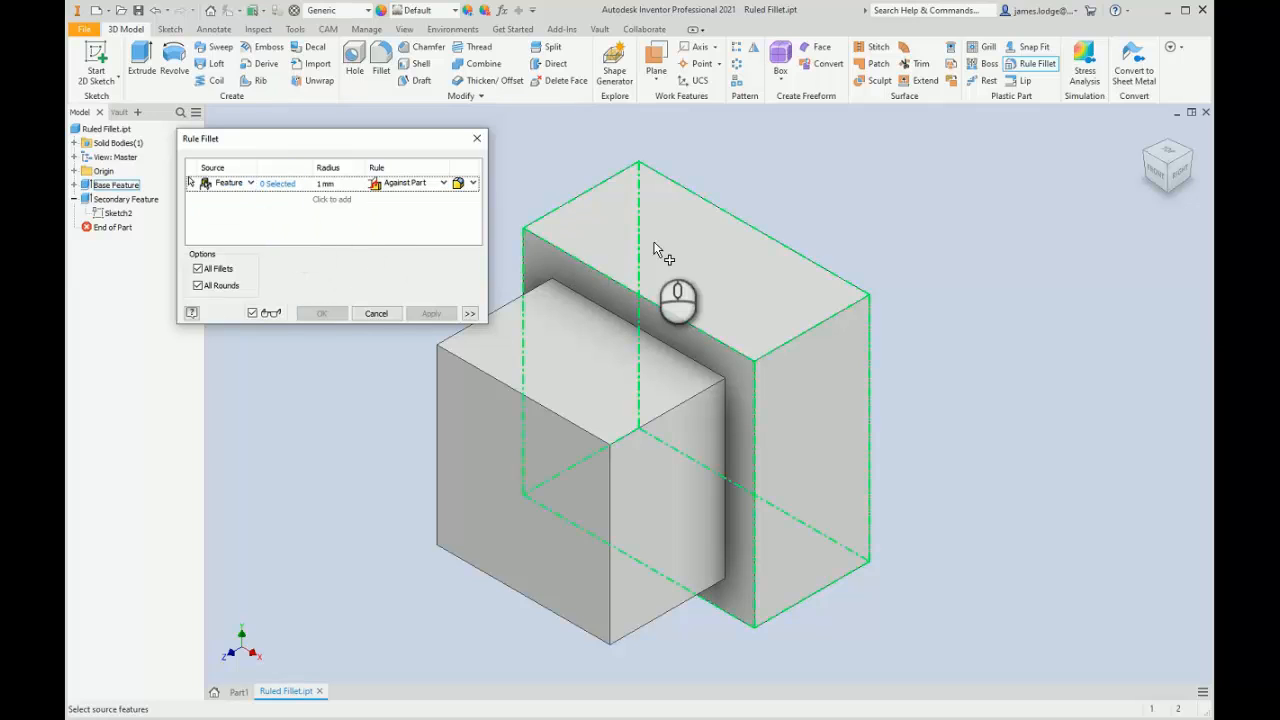
left_click(718, 281)
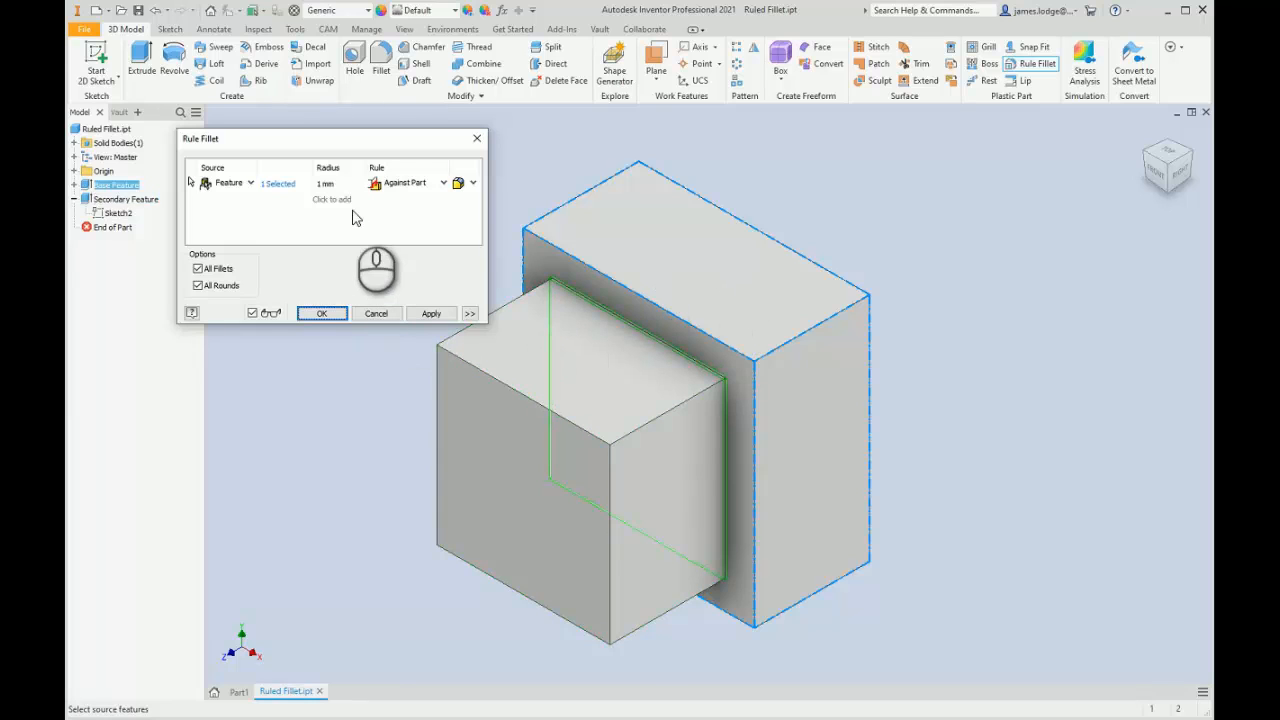
Set the rule fillet's radius to 5 mm and its rule to Against Part
left_click(336, 184)
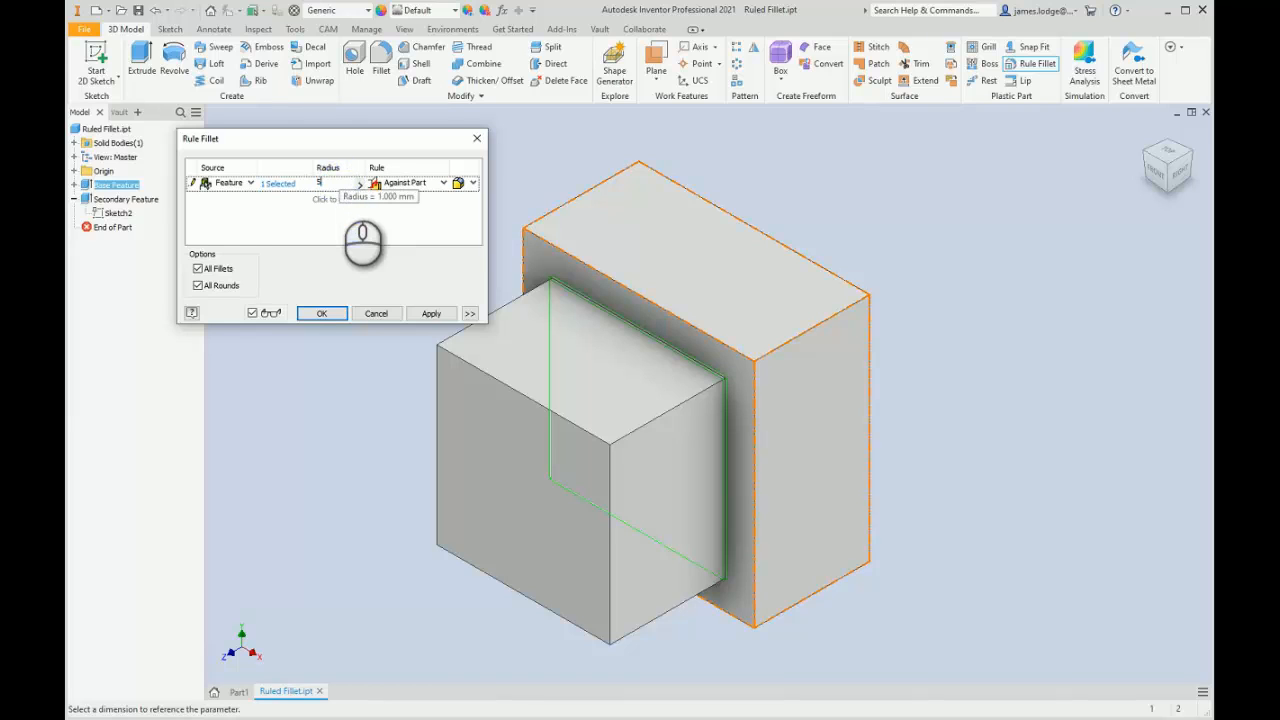
type("5")
left_click(230, 250)
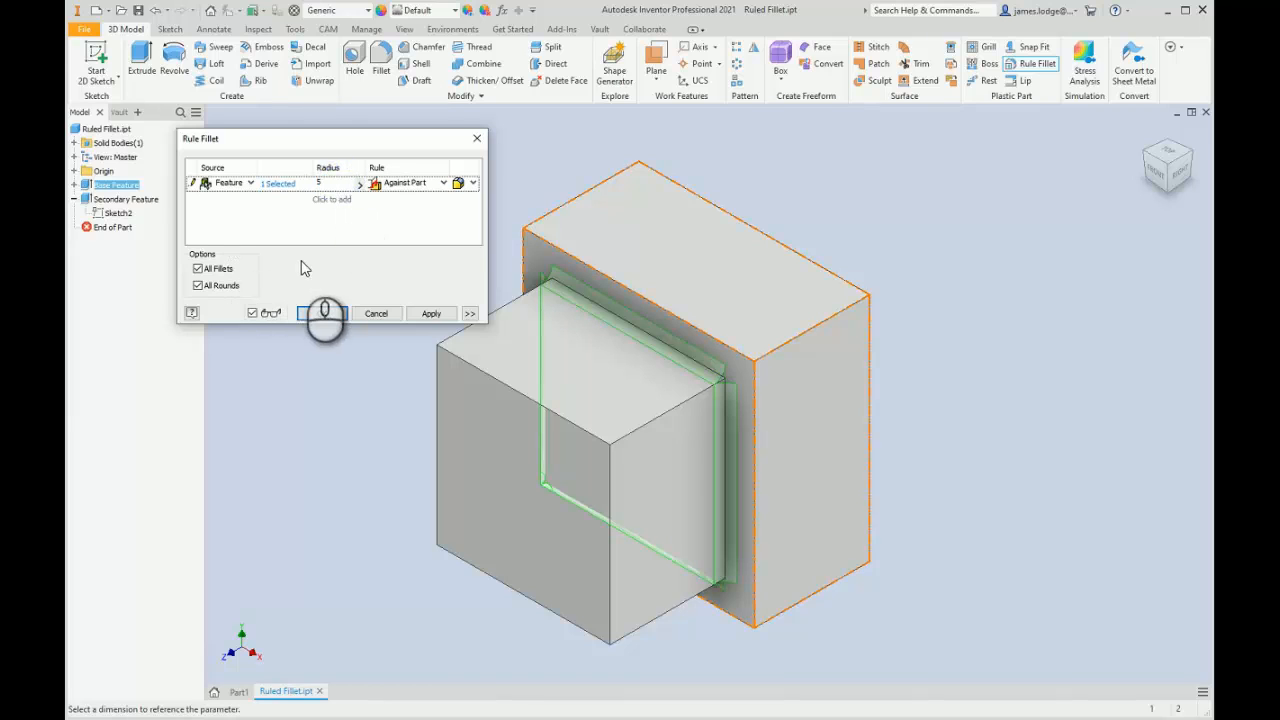
key("ctrl")
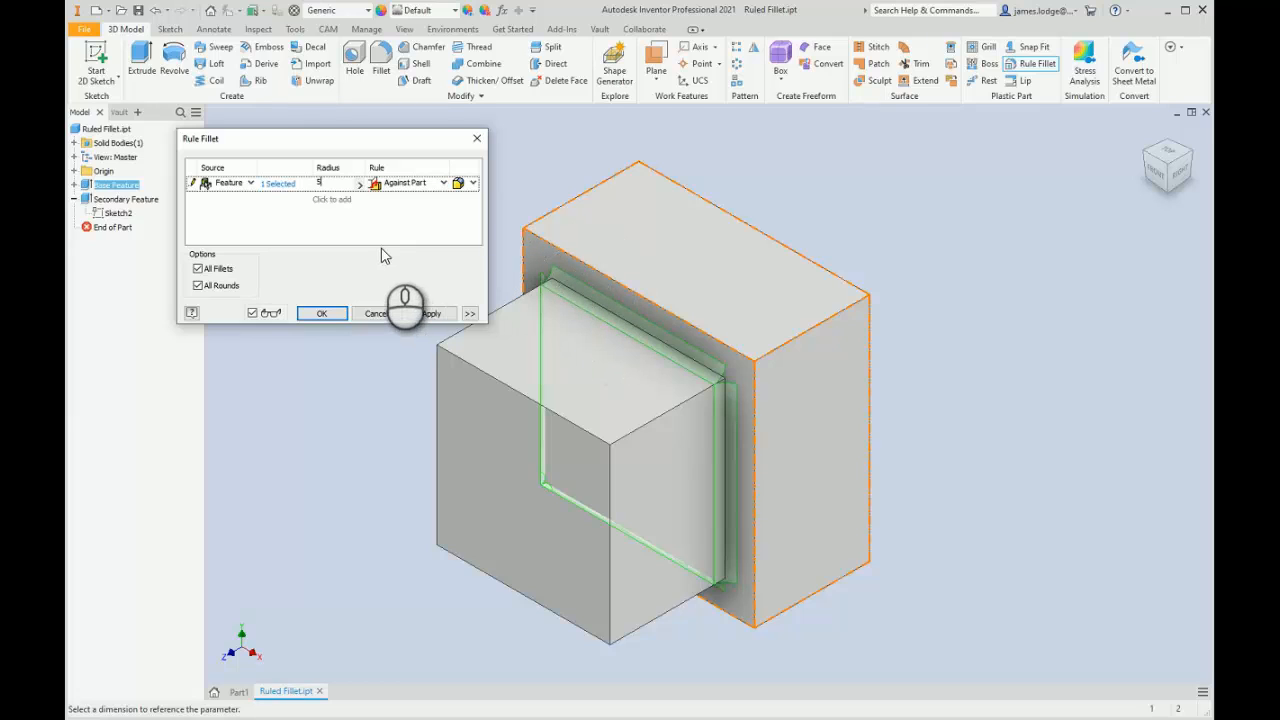
left_click(443, 183)
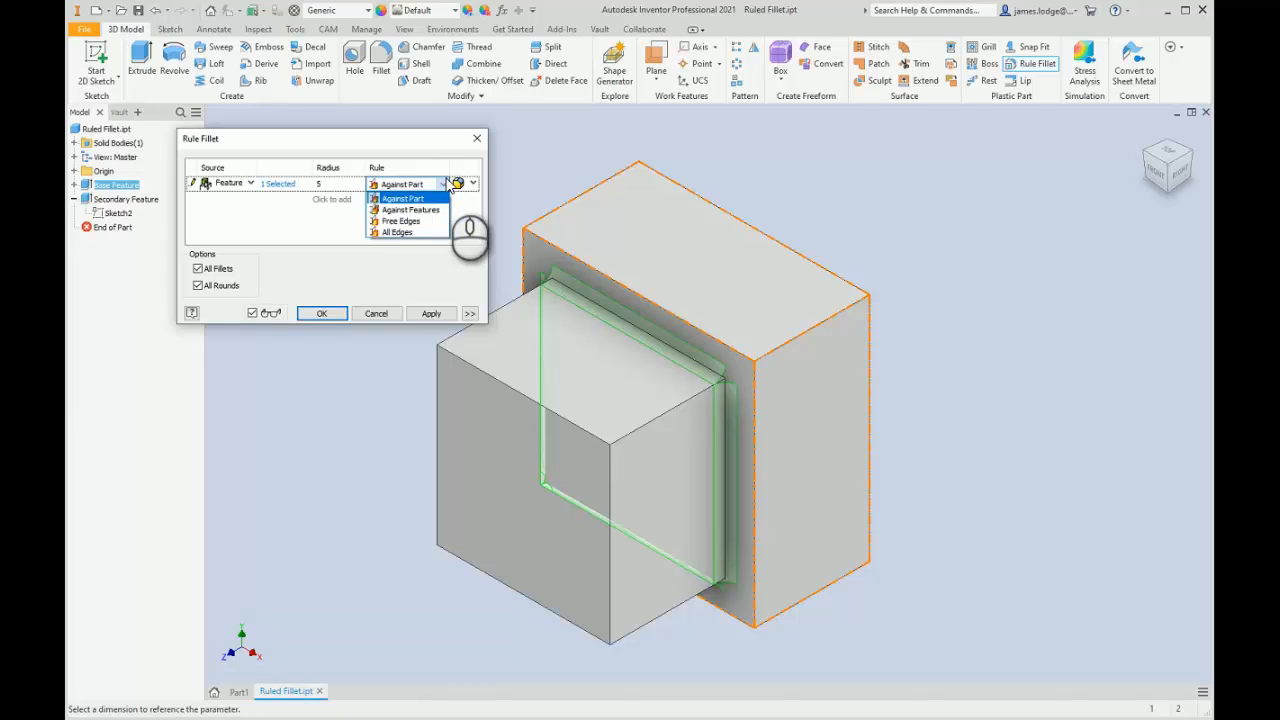
left_click(414, 202)
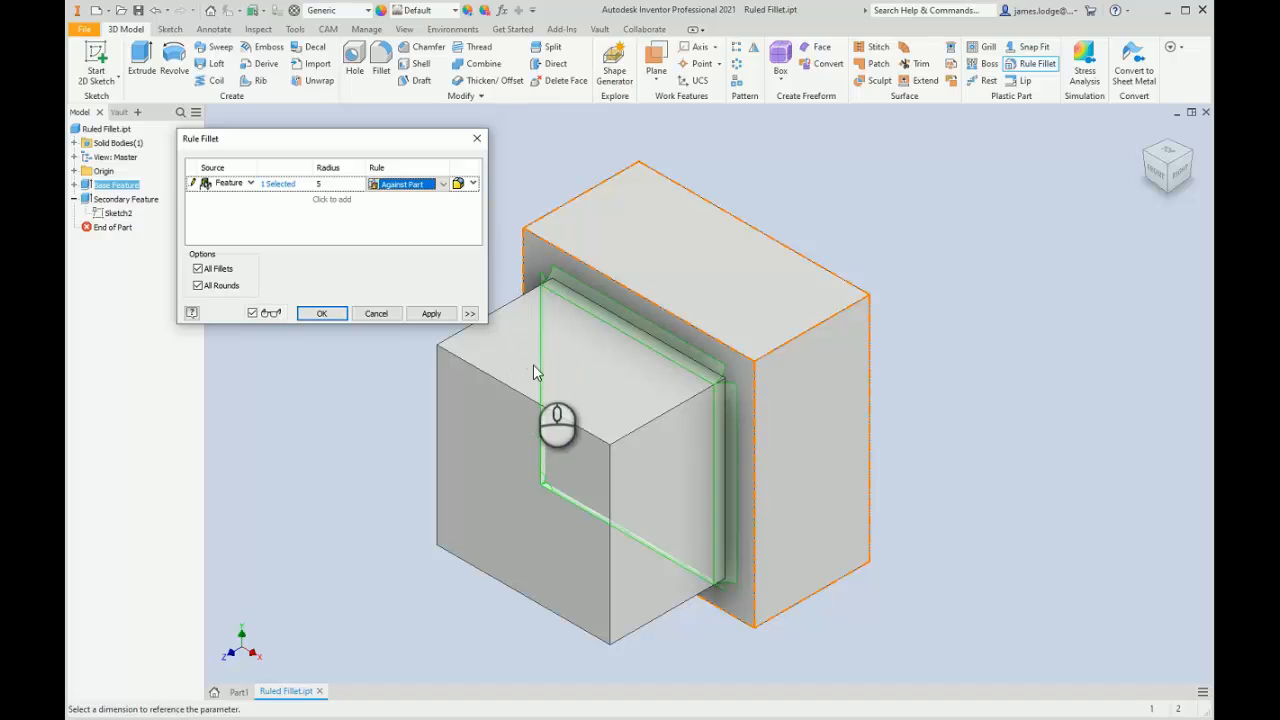
Review the available fillet rules, keep Against Part, and create the 5 mm rule fillet
left_click(280, 229)
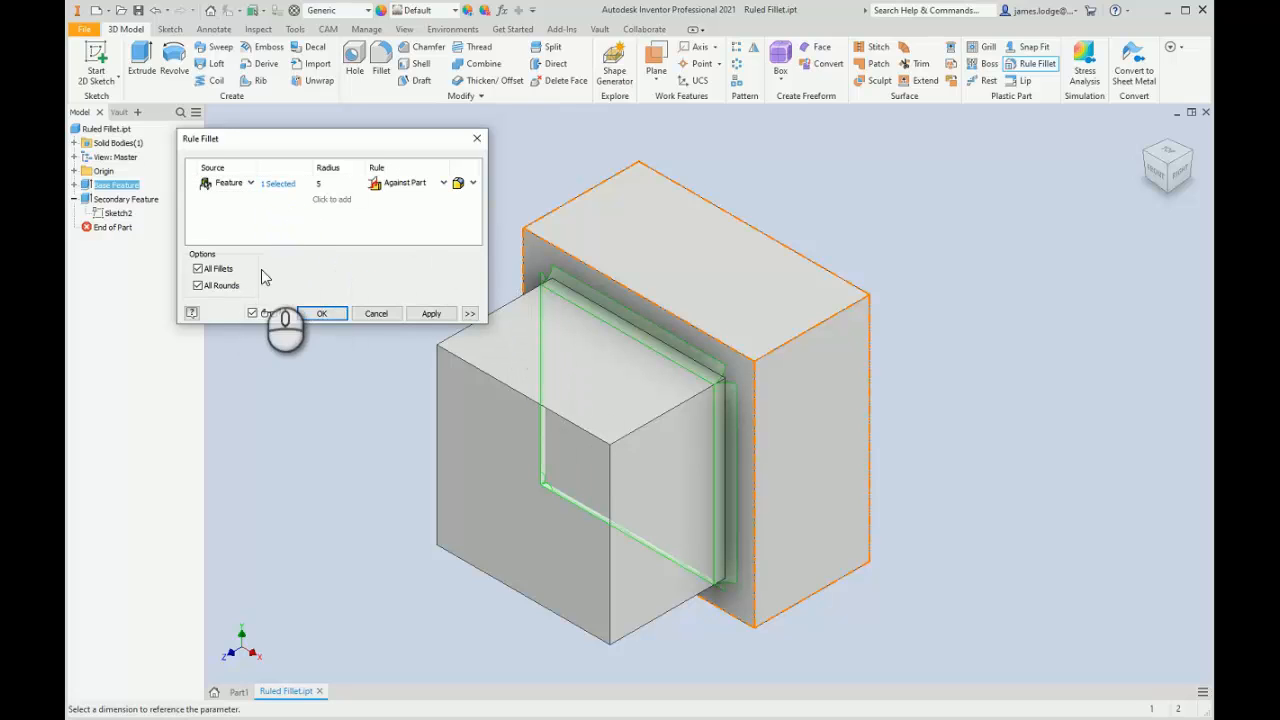
left_click(397, 182)
left_click(397, 182)
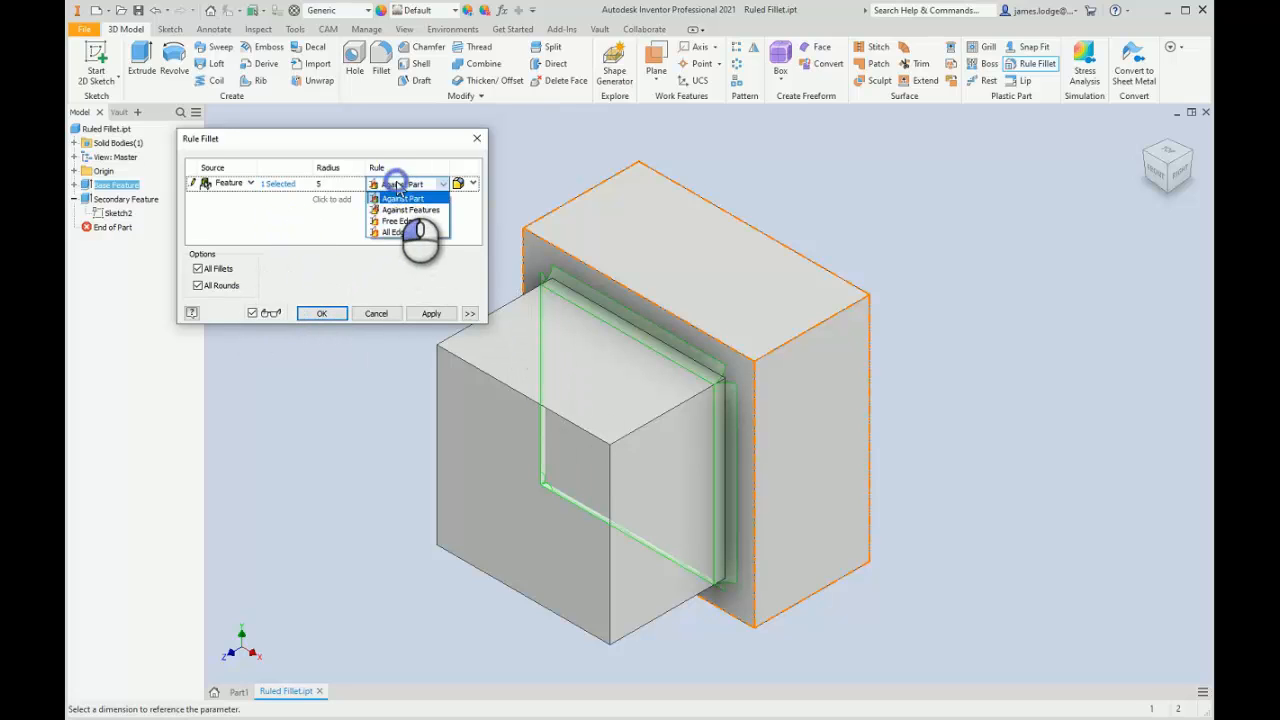
left_click(560, 434)
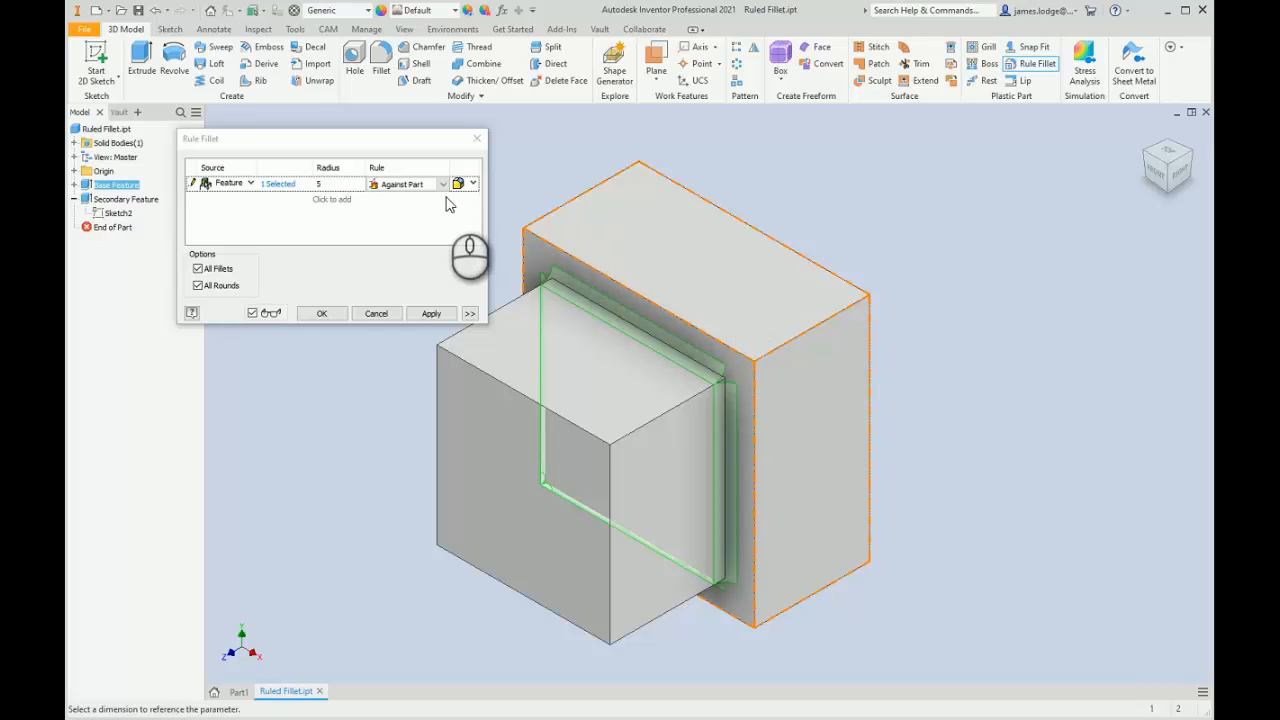
left_click(321, 313)
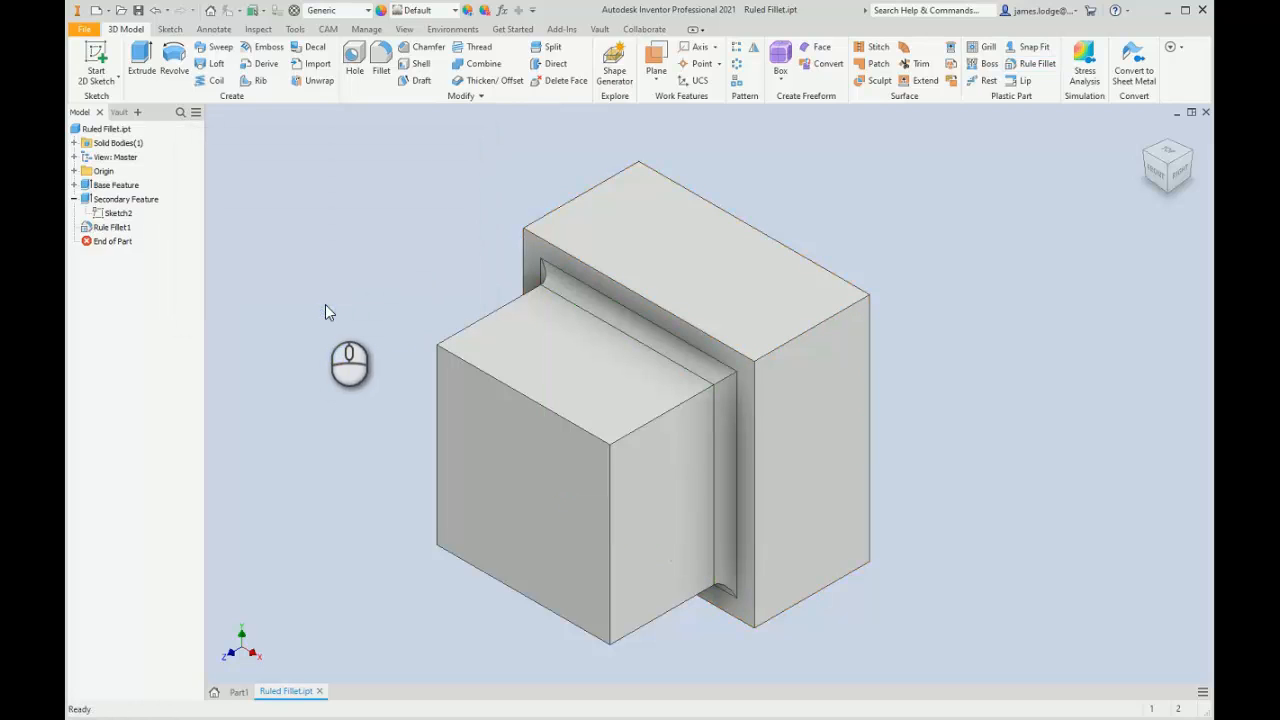
Open Sketch2 of the Secondary Feature for editing and delete the square profile with its construction lines
middle_click_drag(339, 320, 403, 249, "shift")
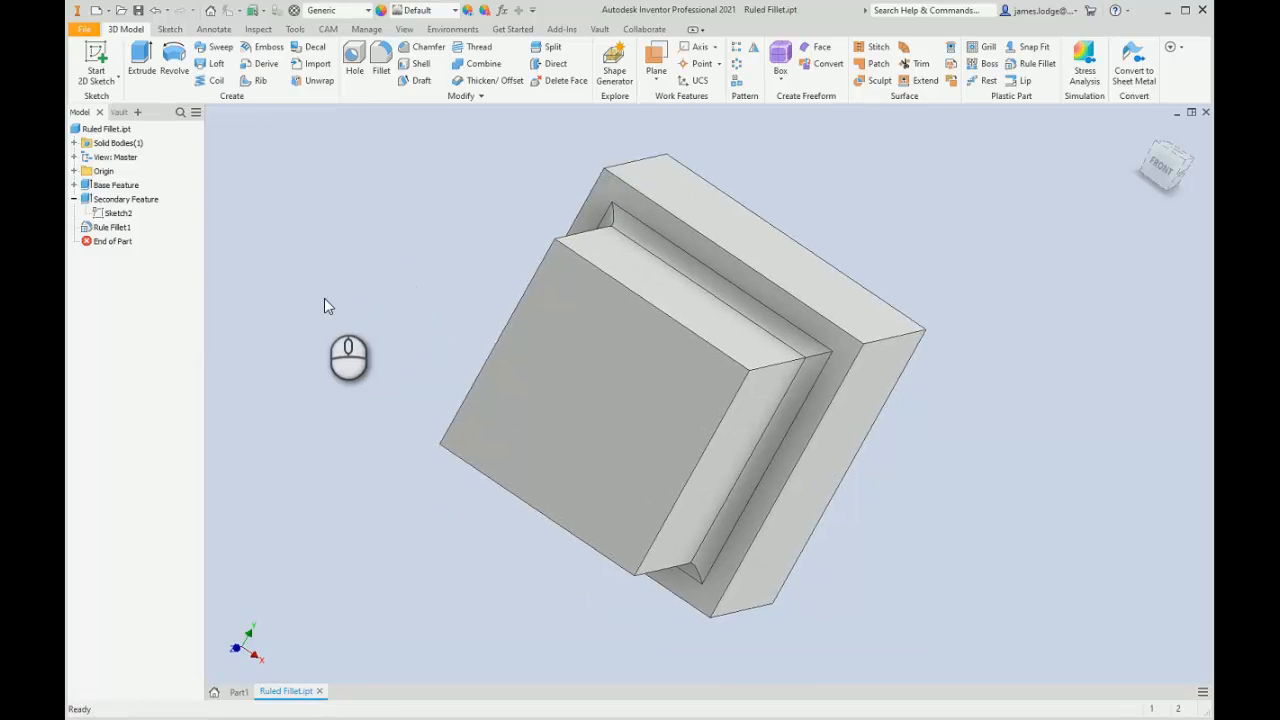
left_click(117, 215)
double_click(117, 213)
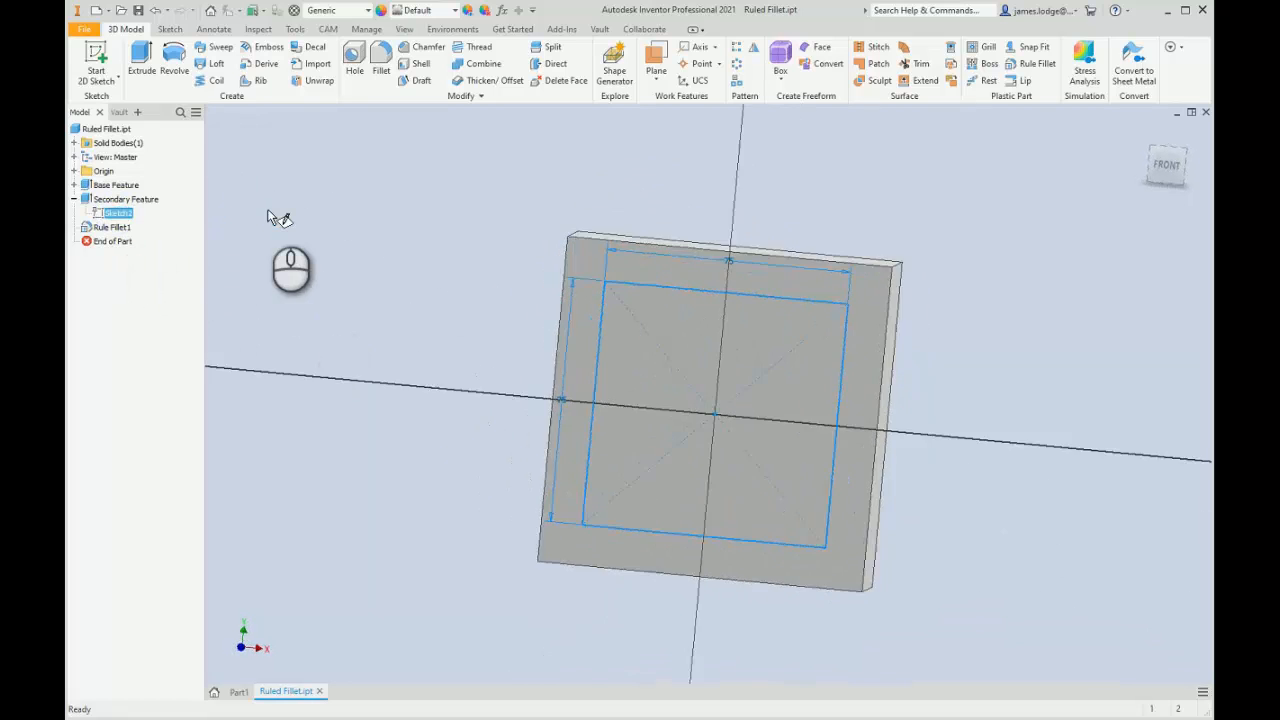
left_click_drag(662, 385, 581, 277)
key("Delete")
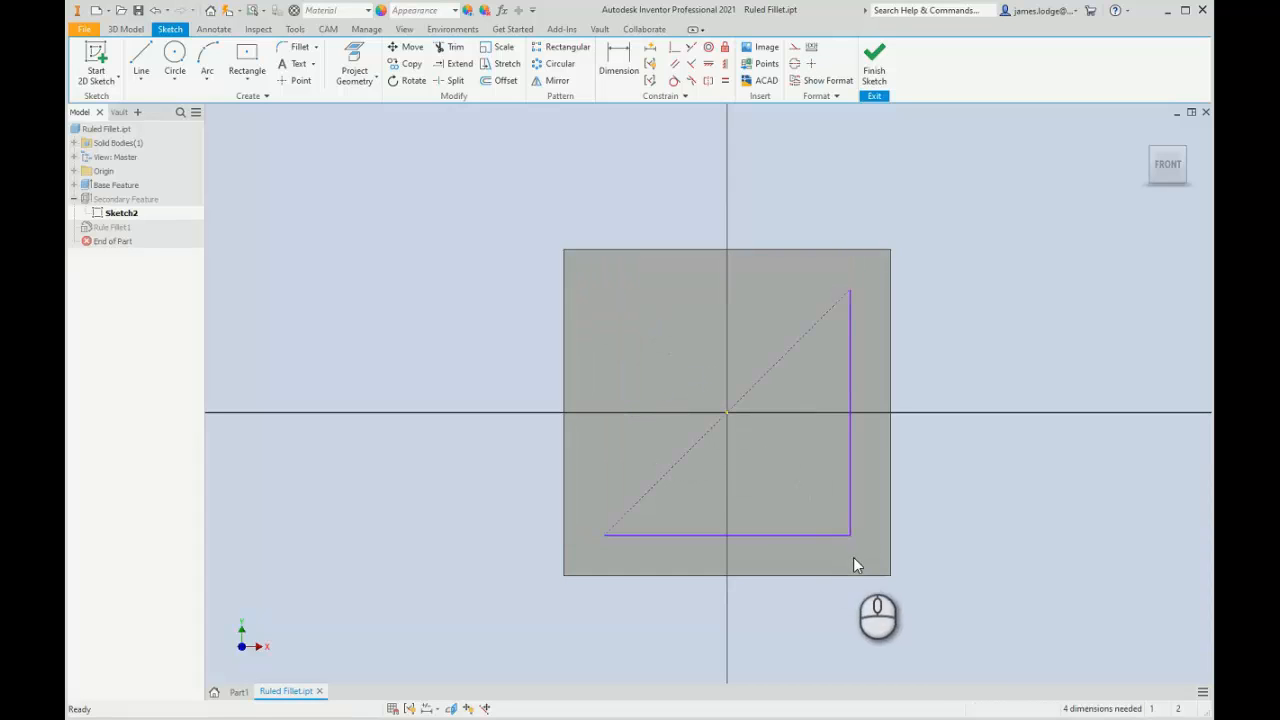
left_click_drag(857, 532, 820, 492)
key("Delete")
left_click_drag(703, 495, 643, 433)
key("Delete")
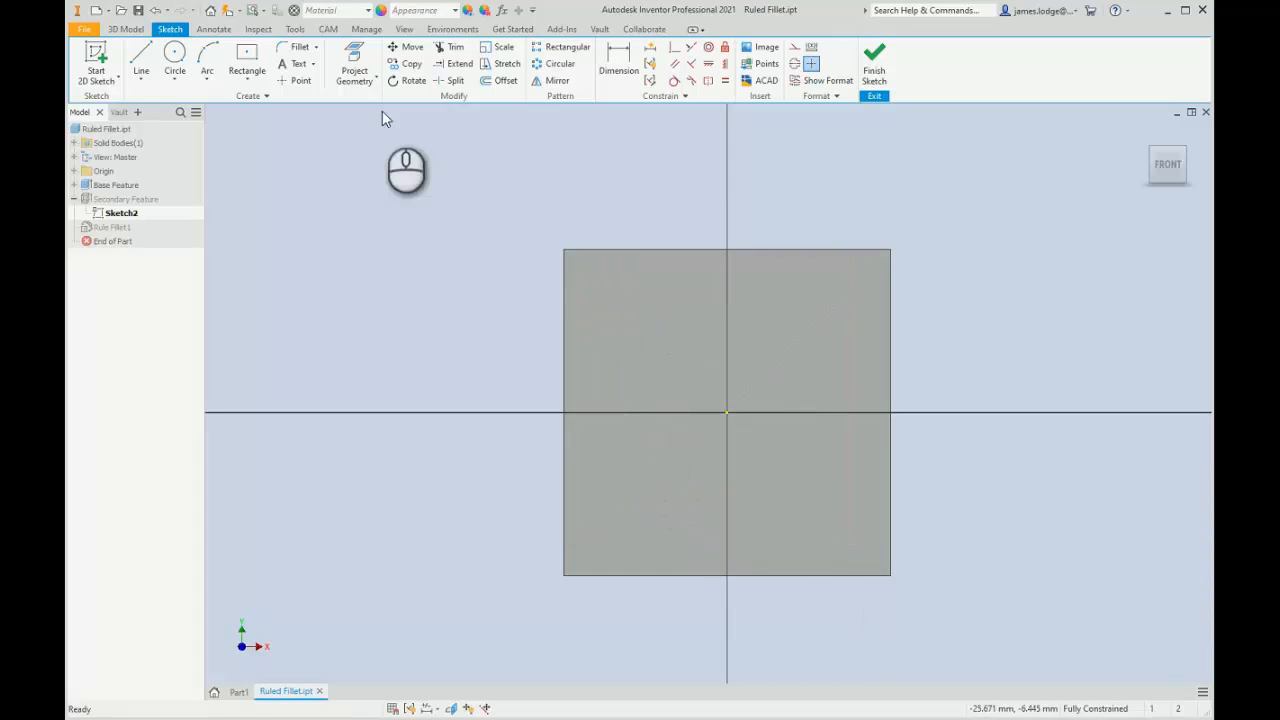
Sketch a 75 mm diameter circle centred on the origin, finish the sketch, and accept the update errors
left_click(172, 56)
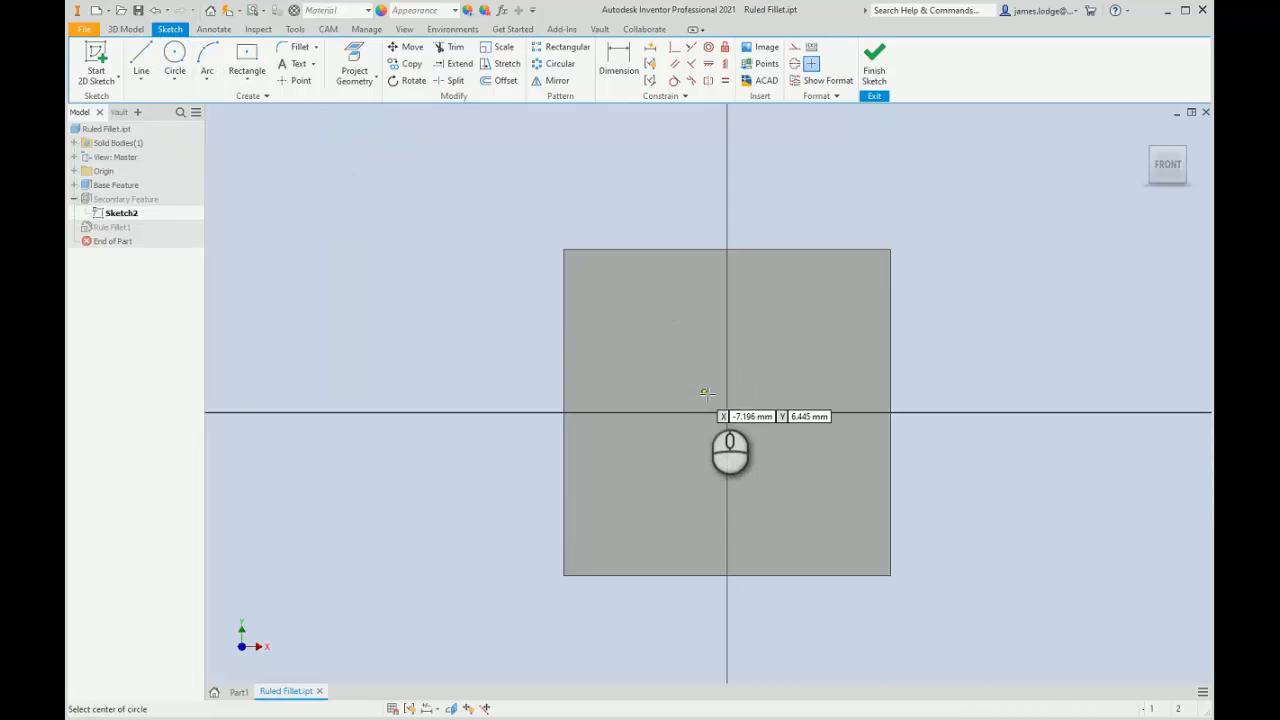
left_click(726, 411)
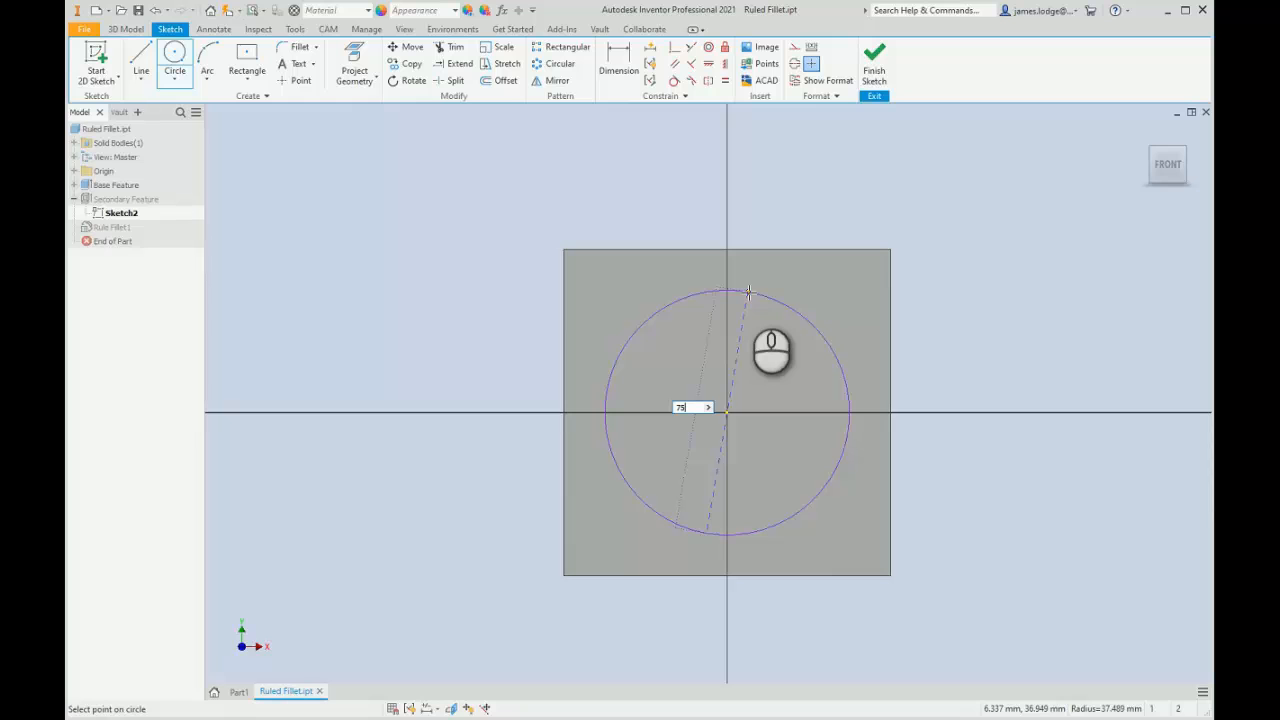
key("Return")
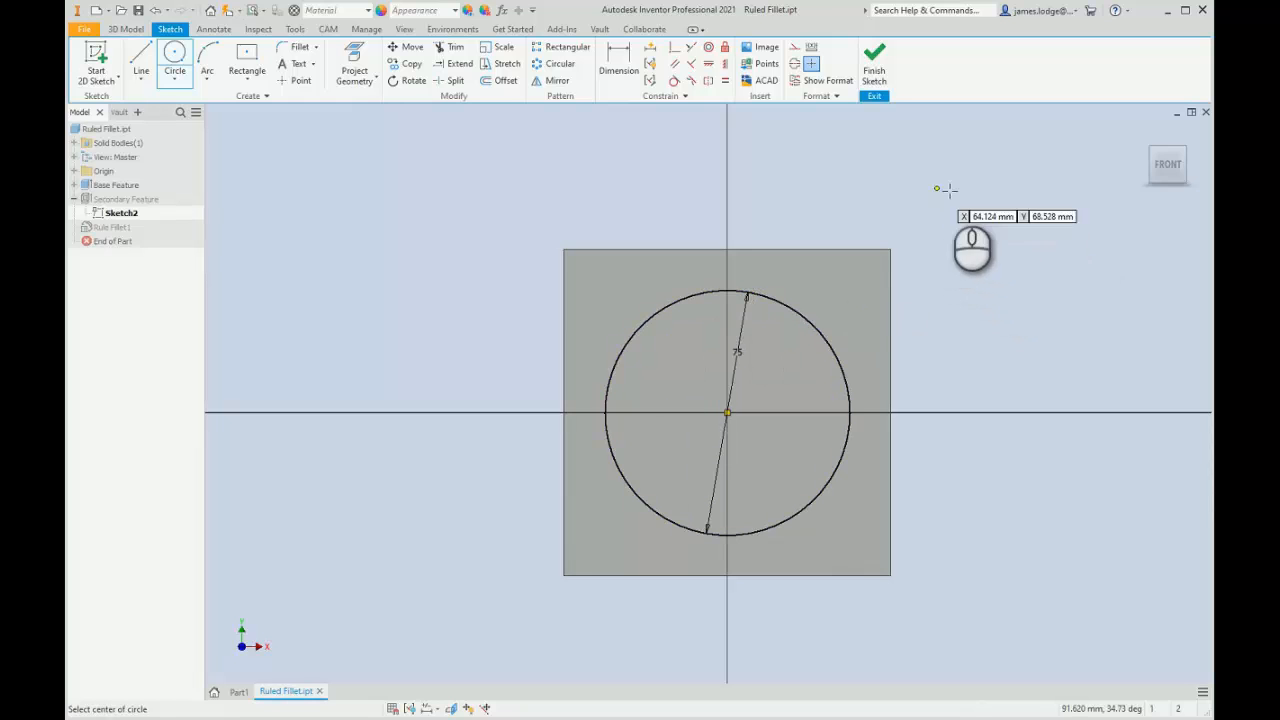
left_click(876, 78)
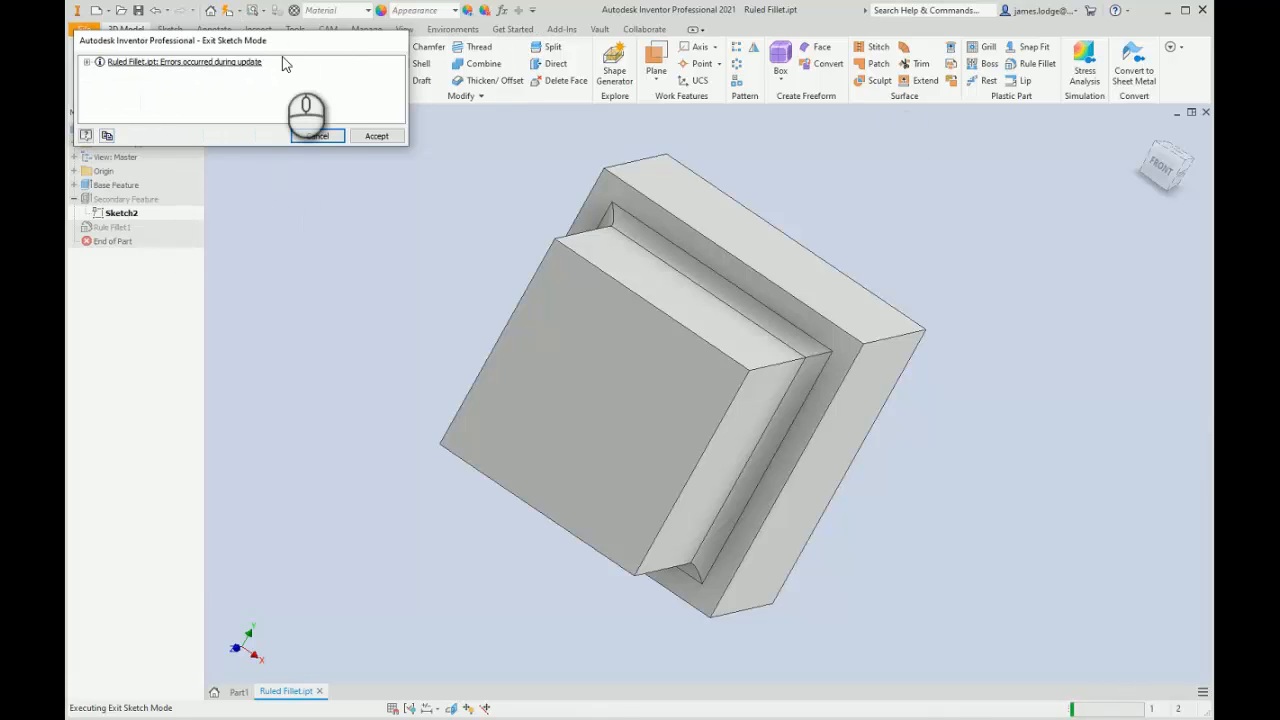
left_click(375, 136)
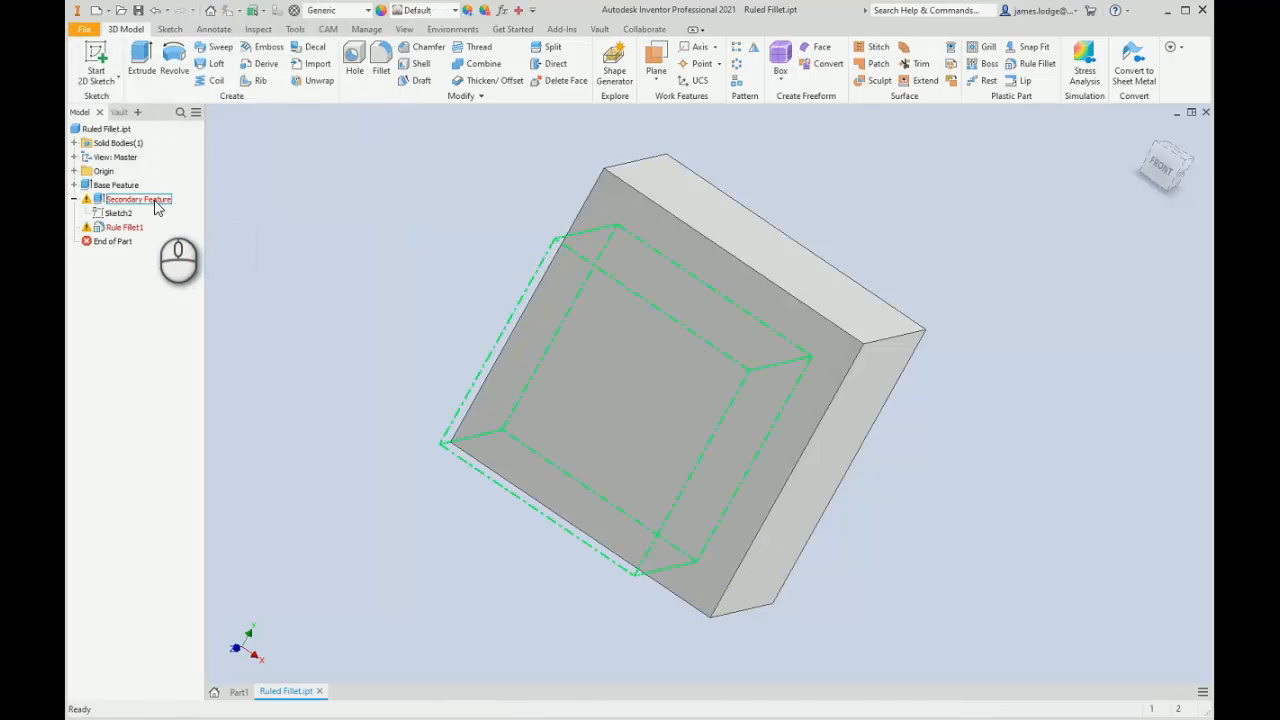
Edit the Secondary Feature extrusion to use the circle as its profile
double_click(155, 201)
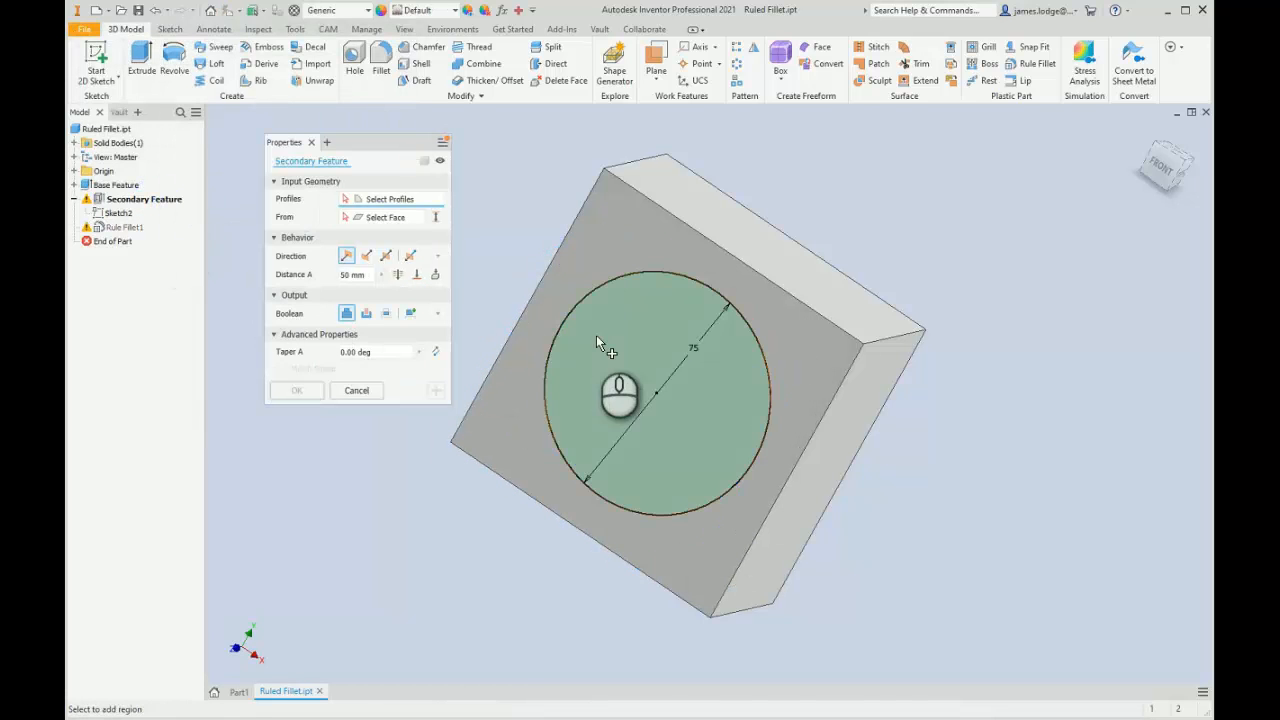
left_click(610, 347)
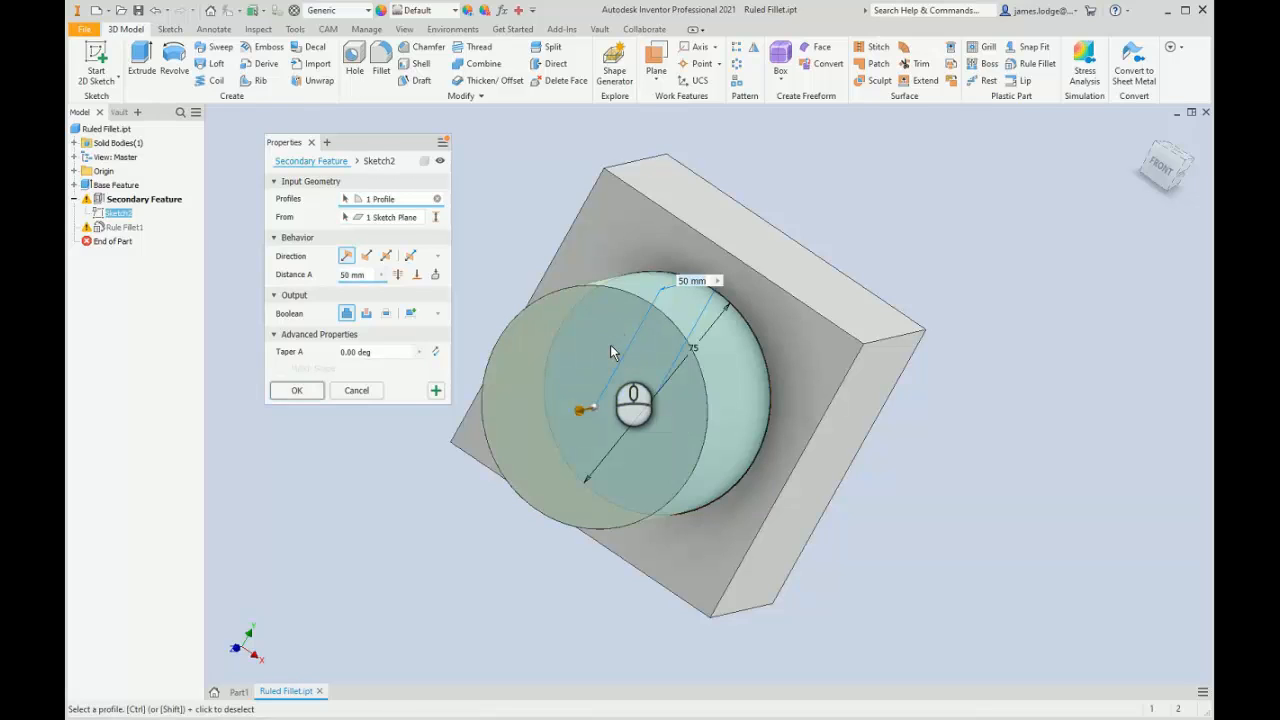
left_click(293, 389)
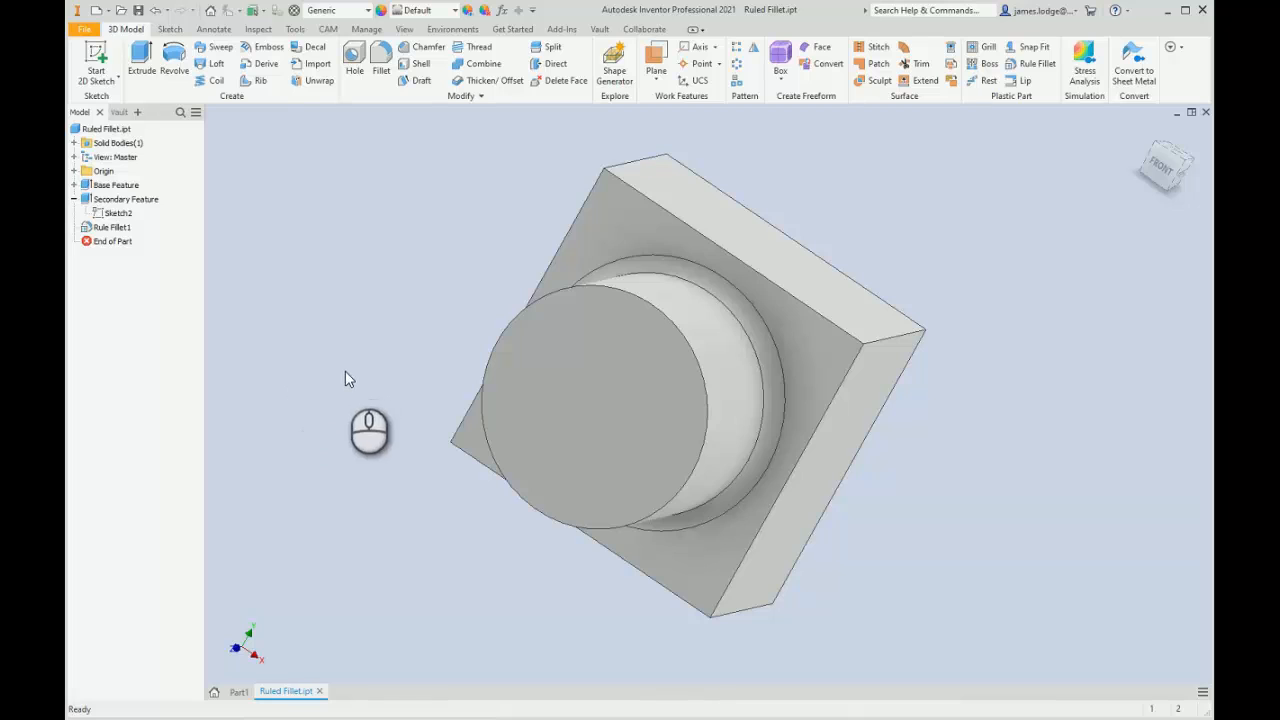
Examine the rule fillet around the cylinder's base from several angles and collapse the Secondary Feature
middle_click_drag(346, 371, 368, 291, "shift")
left_click(314, 335)
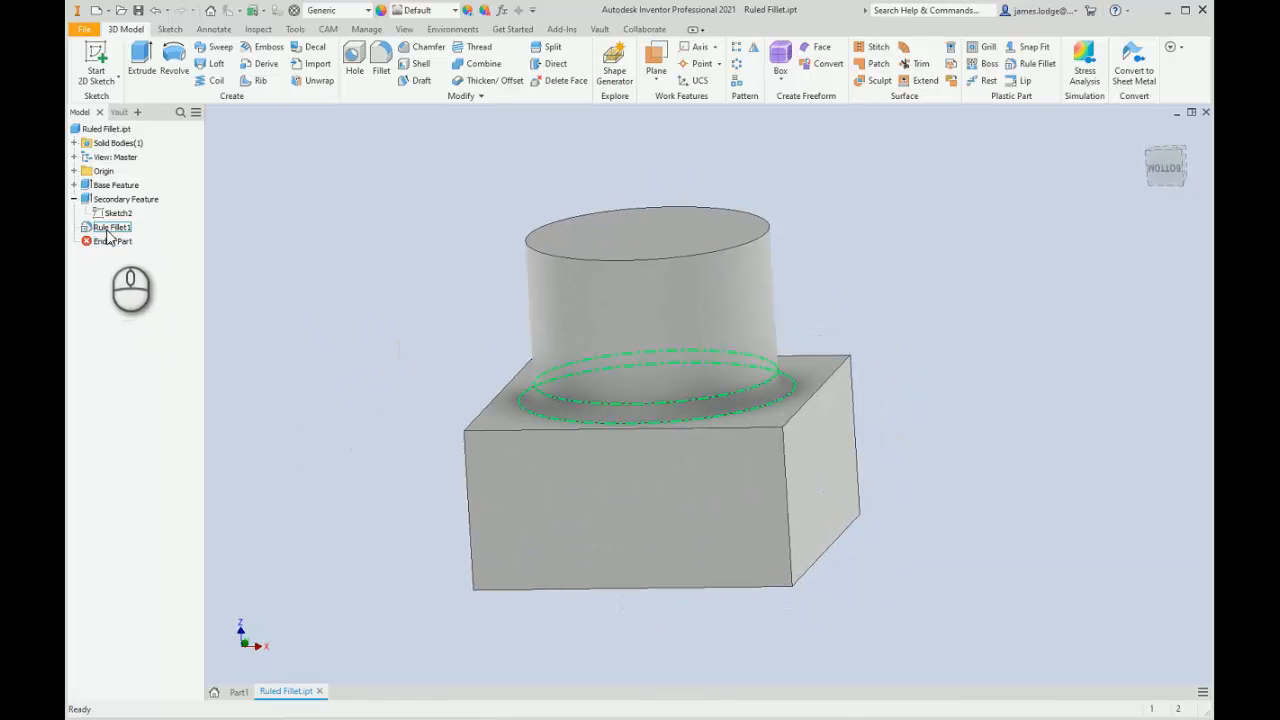
left_click(286, 238)
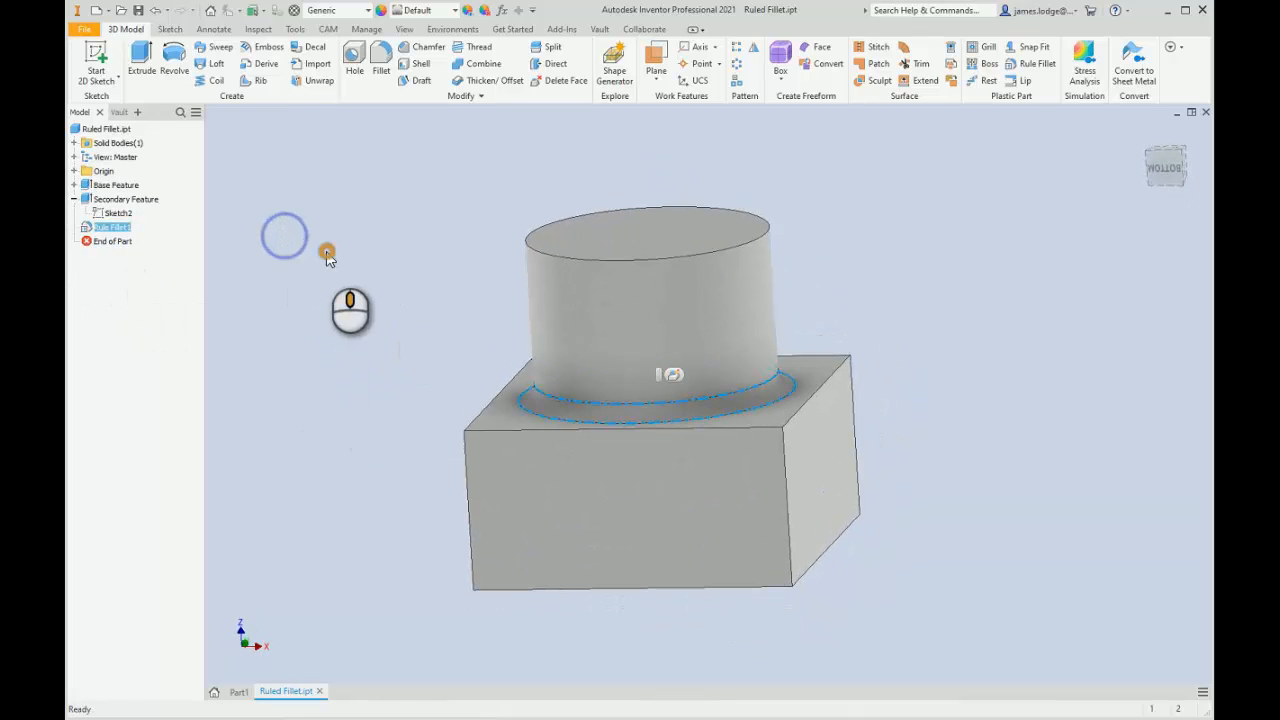
middle_click_drag(326, 251, 289, 284, "shift")
left_click(299, 236)
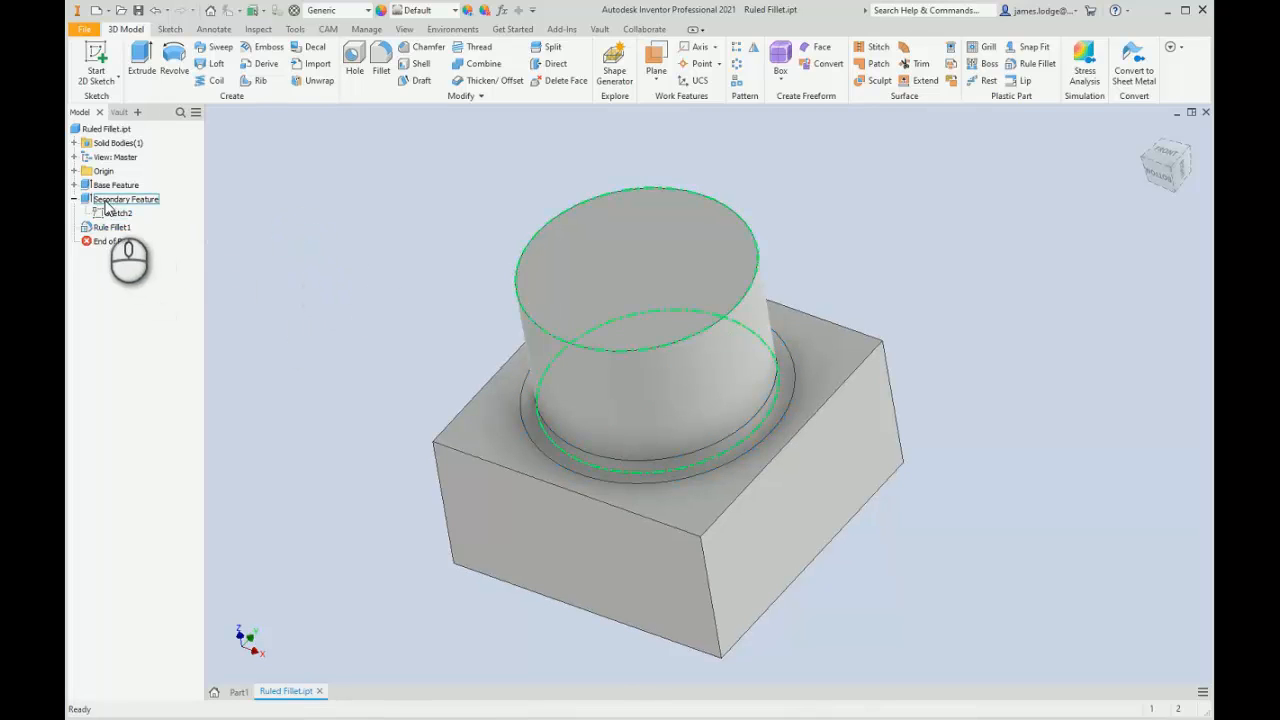
left_click(74, 199)
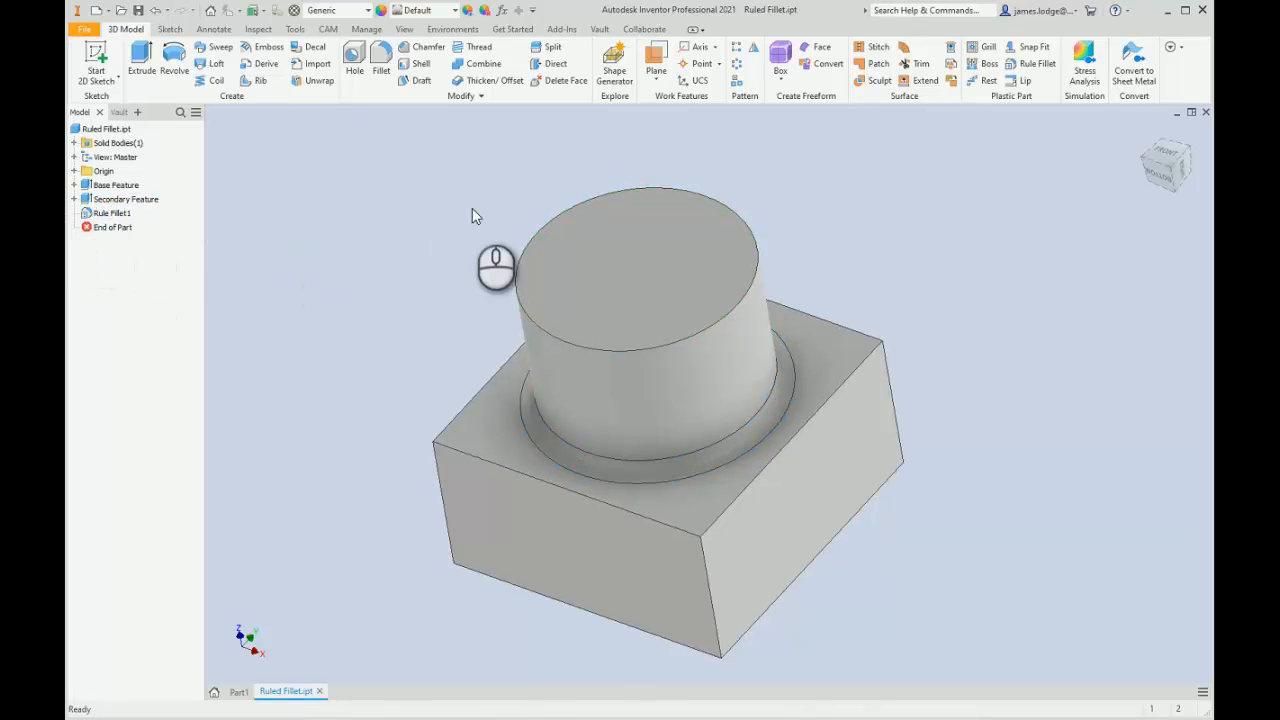
Move the End of Part marker above Rule Fillet1 and start a 2D sketch on the base block's back face
mouse_move(622, 272)
middle_mouse_down("shift")
mouse_move(655, 322)
mouse_move(434, 300)
mouse_move(697, 302)
mouse_move(480, 278)
mouse_move(795, 322)
mouse_move(691, 313)
mouse_move(606, 329)
mouse_move(292, 208)
middle_mouse_up("shift")
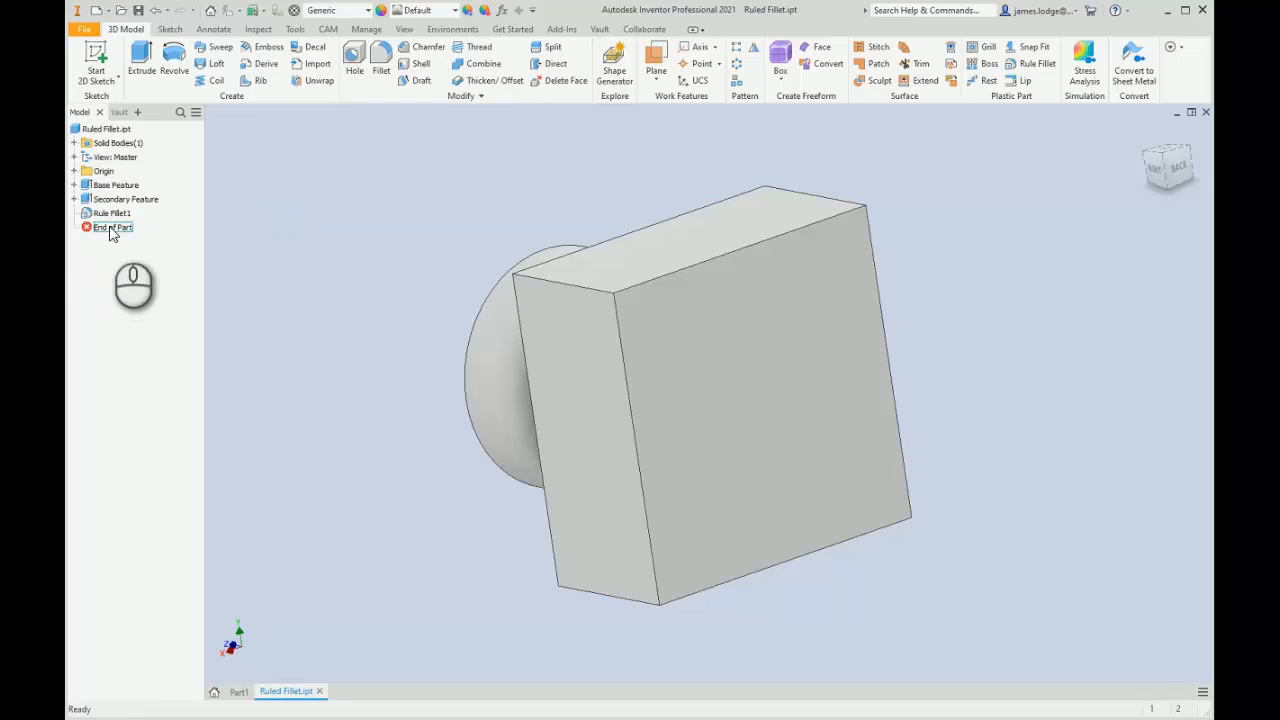
left_click_drag(110, 228, 109, 213)
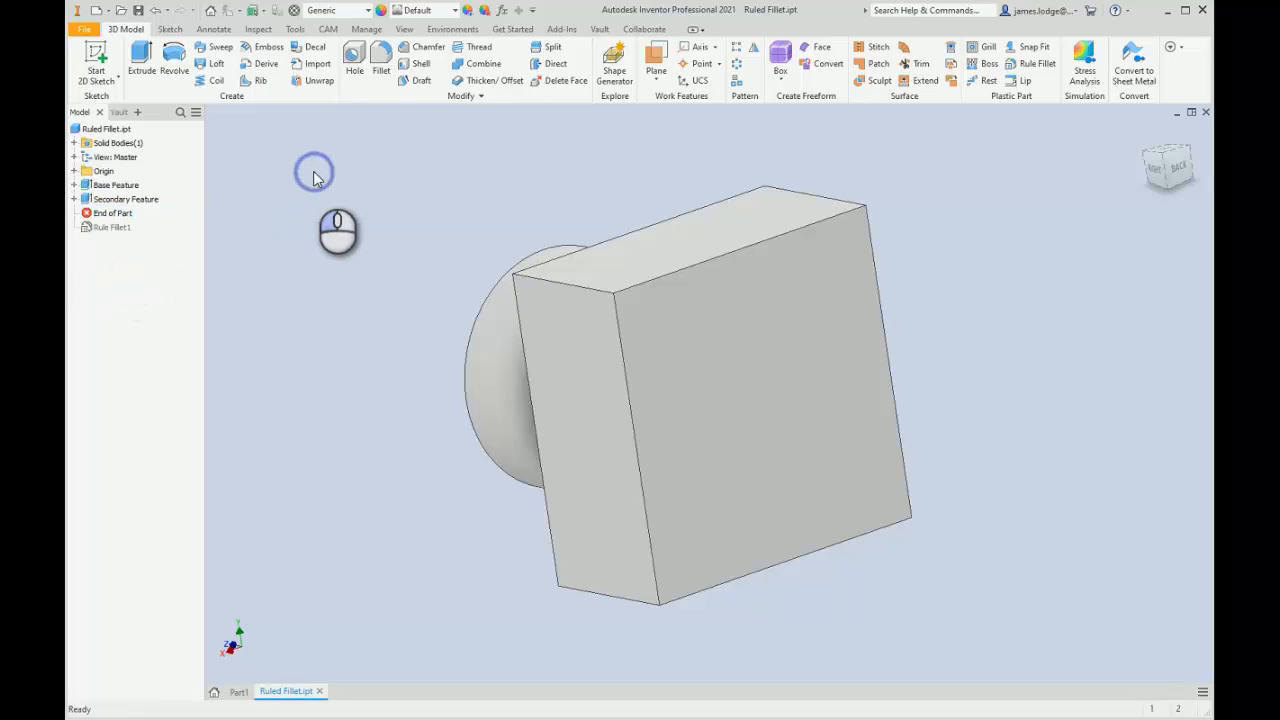
left_click(97, 58)
left_click(753, 372)
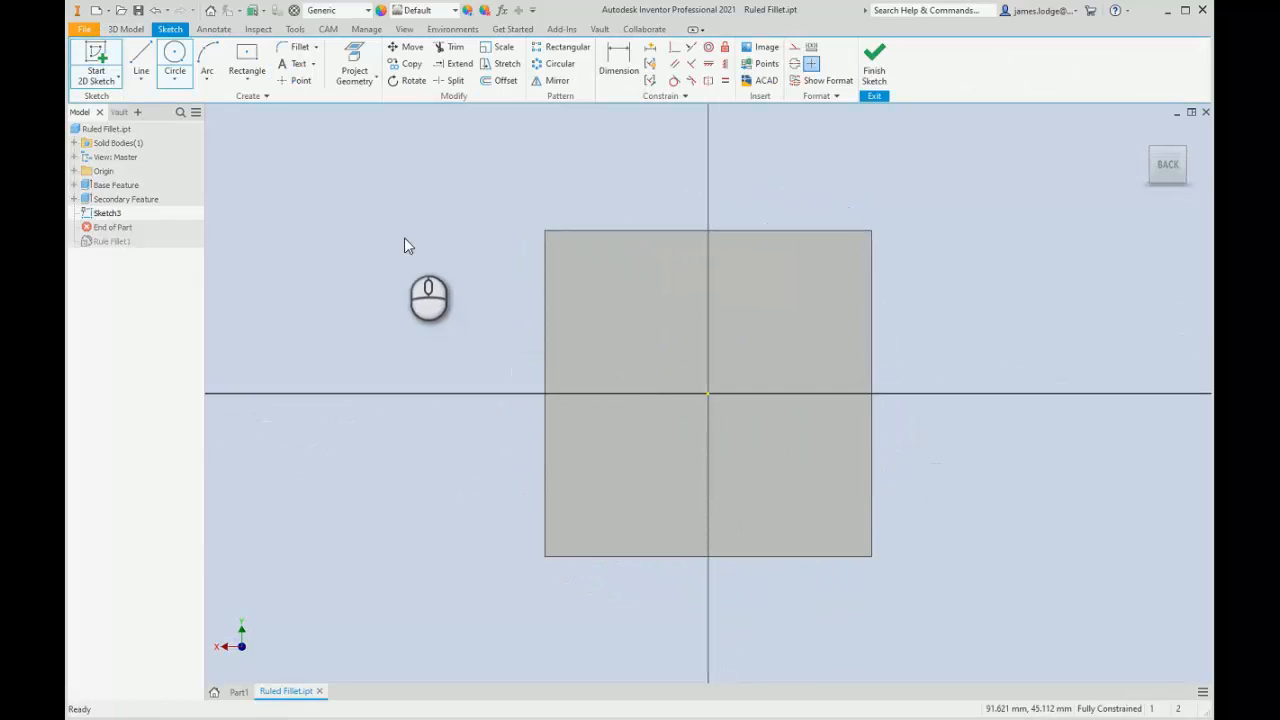
Sketch a six-sided circumscribed polygon centred on the origin, about 60.6 mm across flats
left_click(247, 80)
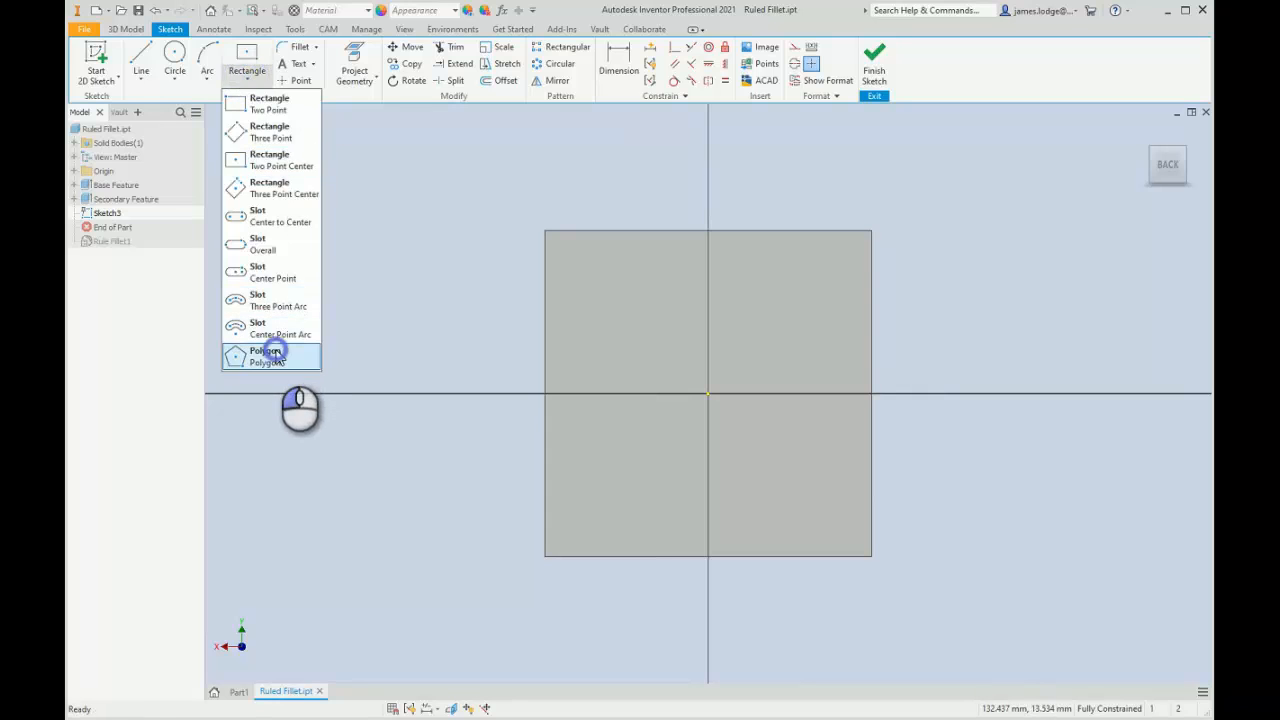
left_click(272, 356)
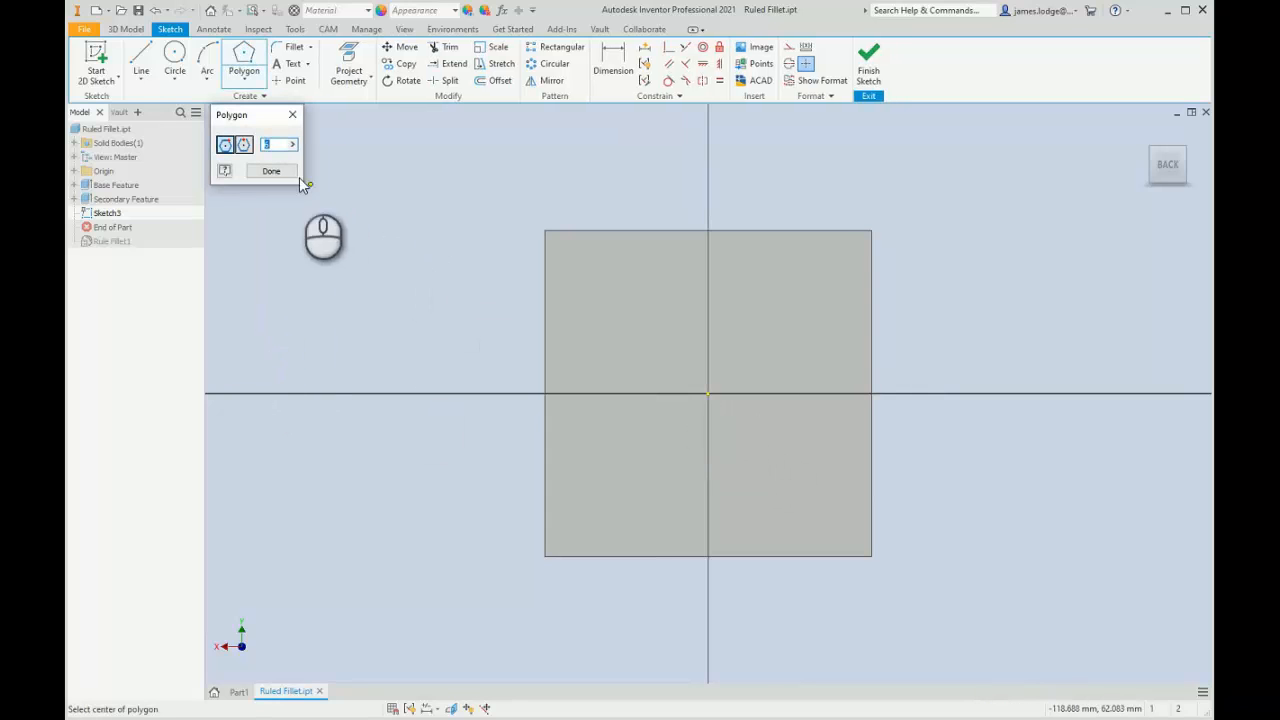
left_click(243, 146)
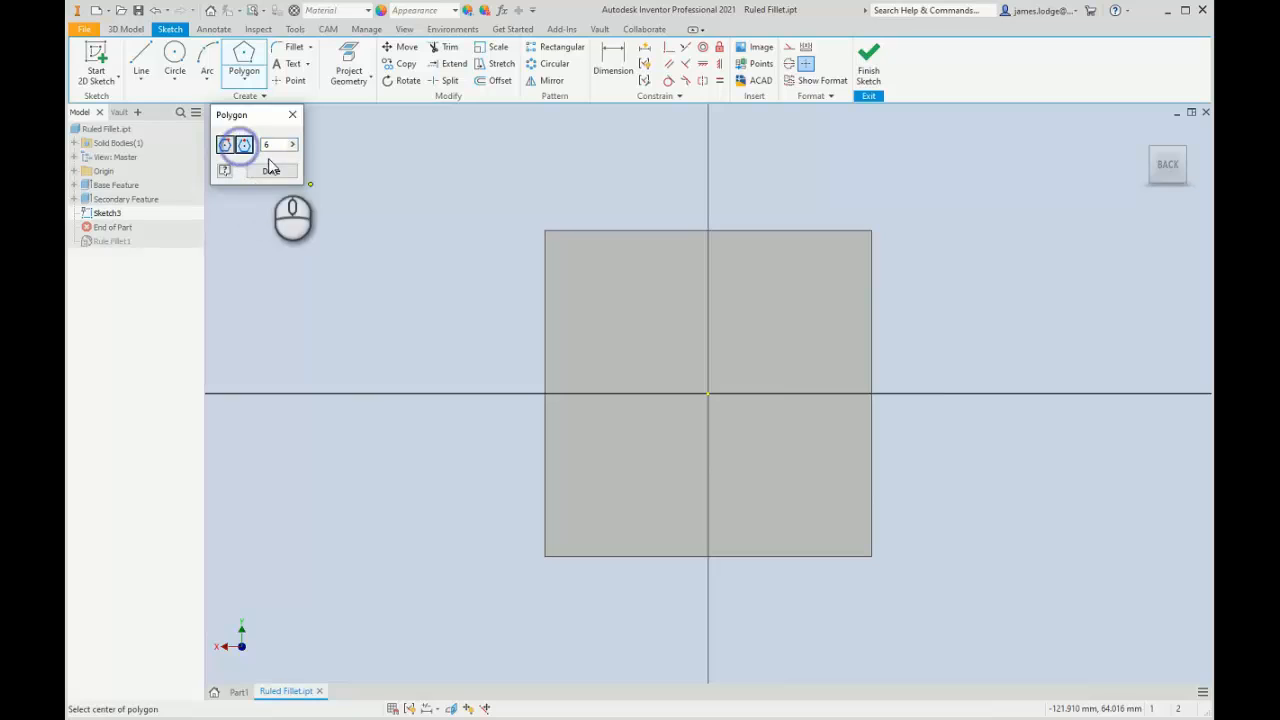
left_click(708, 394)
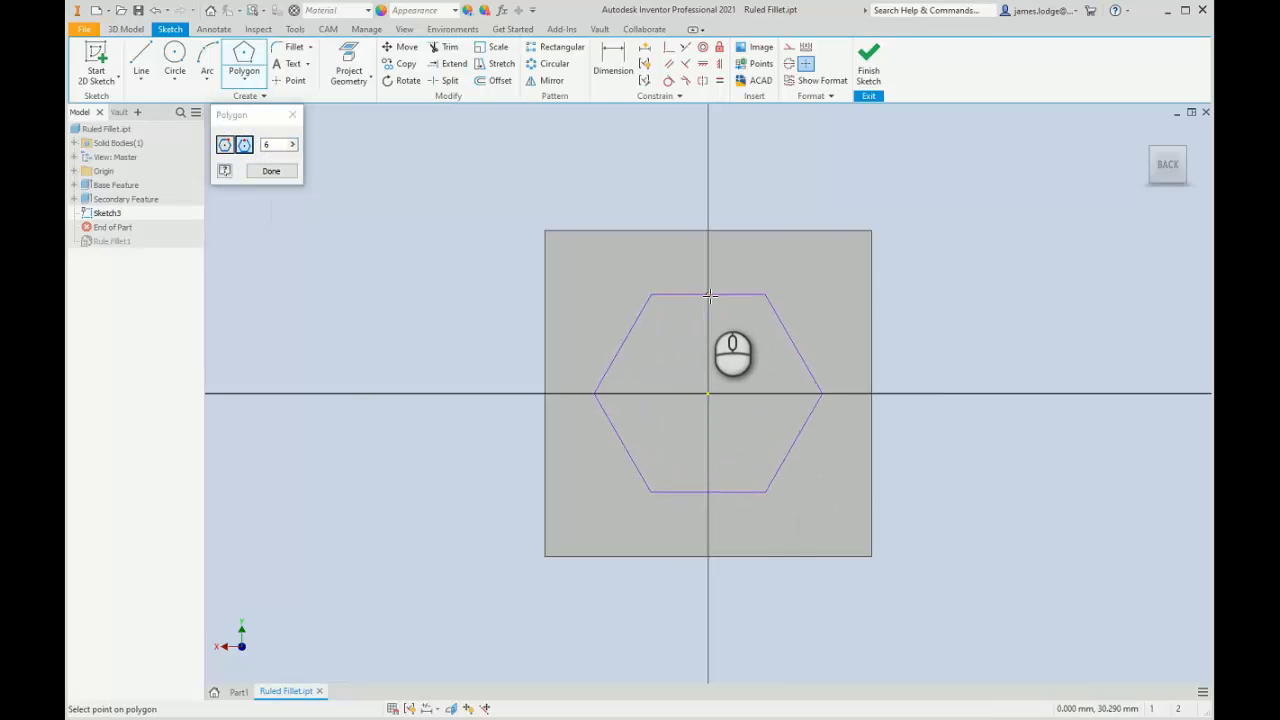
left_click(709, 296)
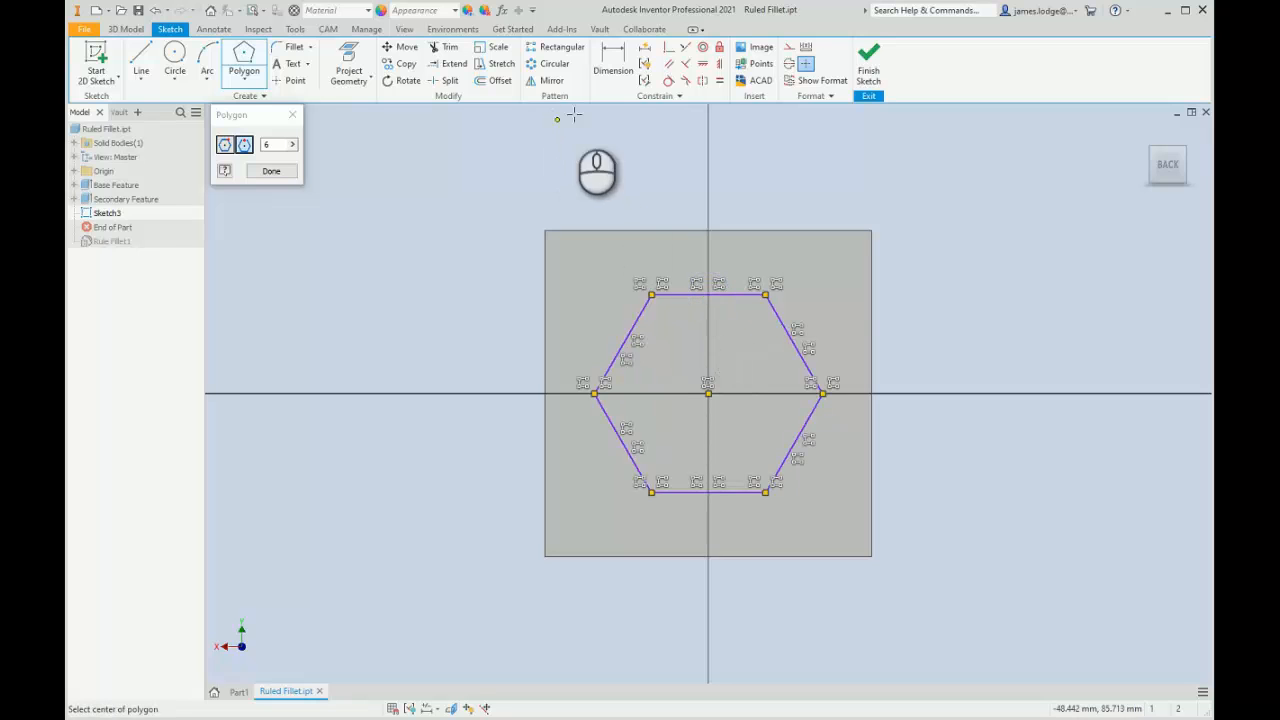
Dimension the distance between the hexagon's upper and lower edges and set it to 60 mm
left_click(613, 62)
left_click(691, 297)
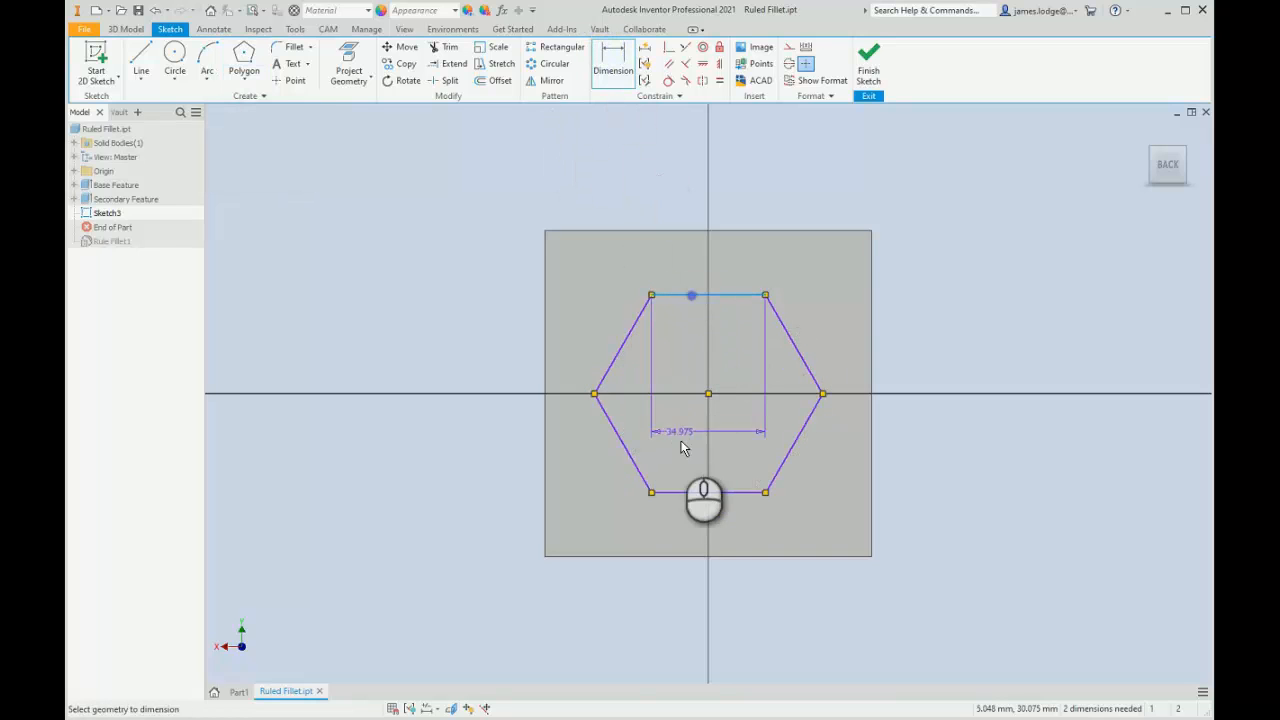
left_click(695, 492)
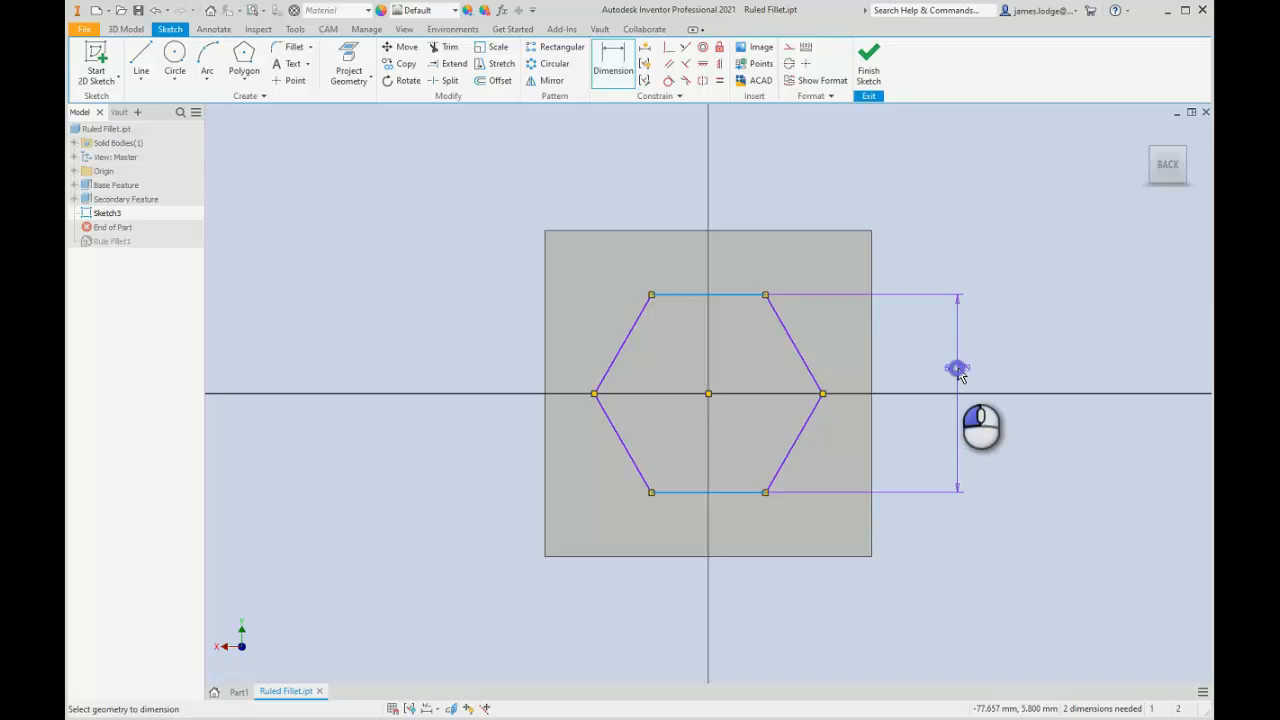
left_click(958, 368)
left_click(1102, 346)
key("0")
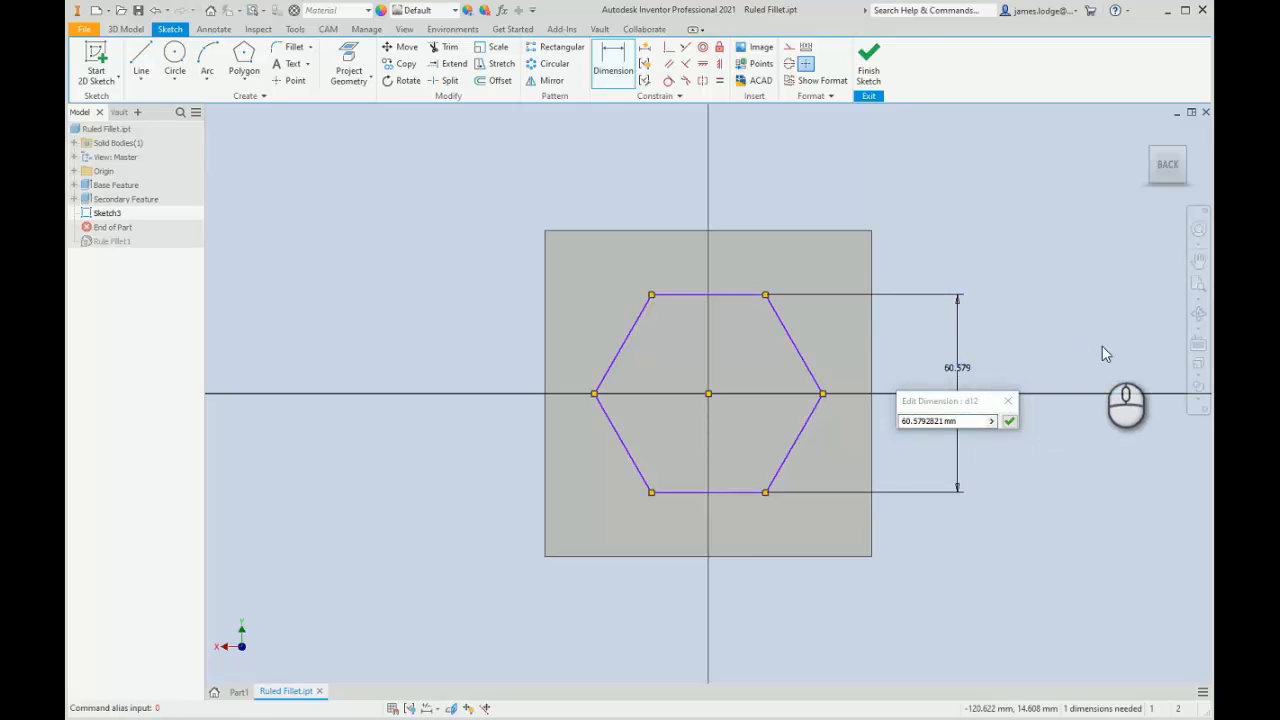
left_click(966, 422)
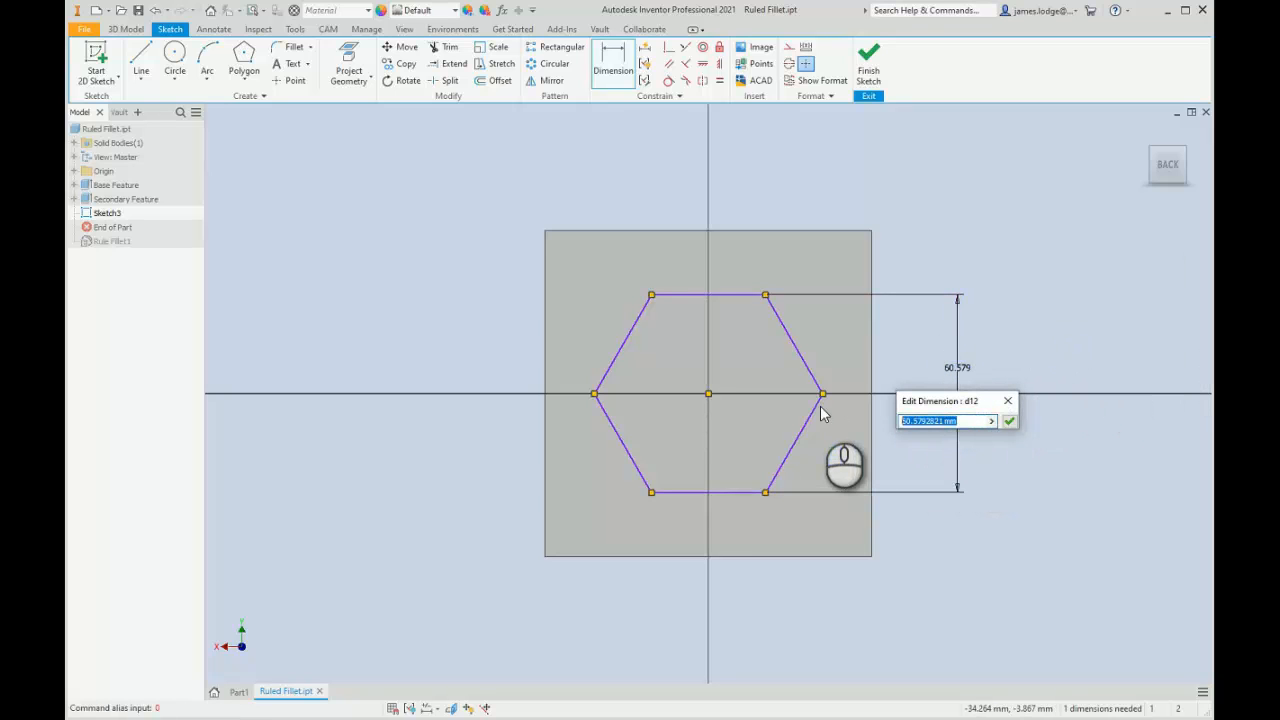
key("Return")
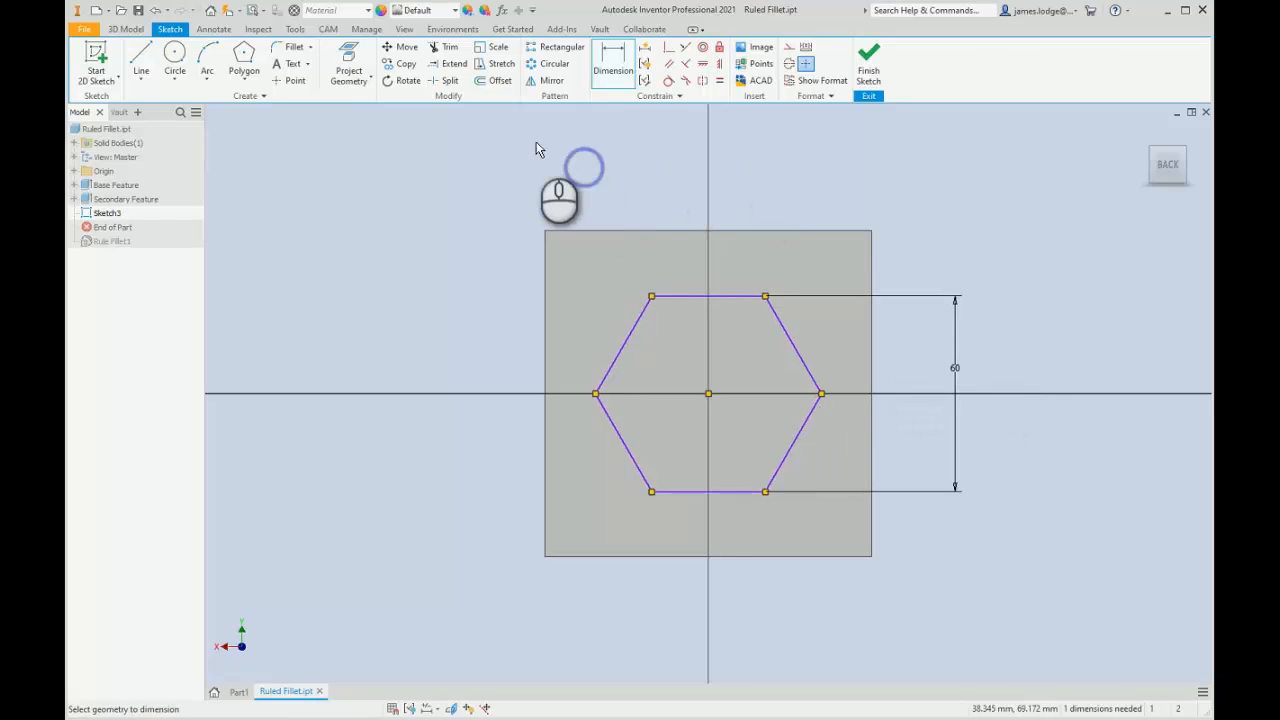
Constrain the hexagon's upper edge to be horizontal and end the constraint command
left_click(704, 64)
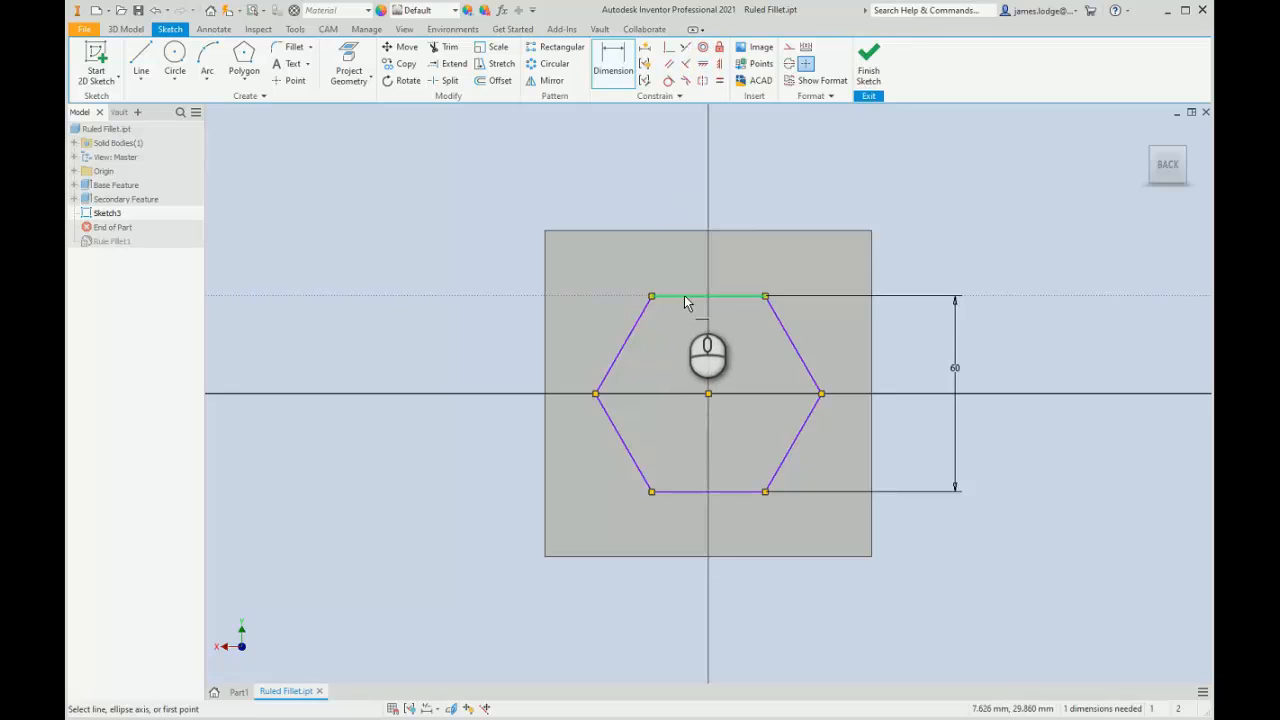
left_click(684, 300)
right_click(640, 178)
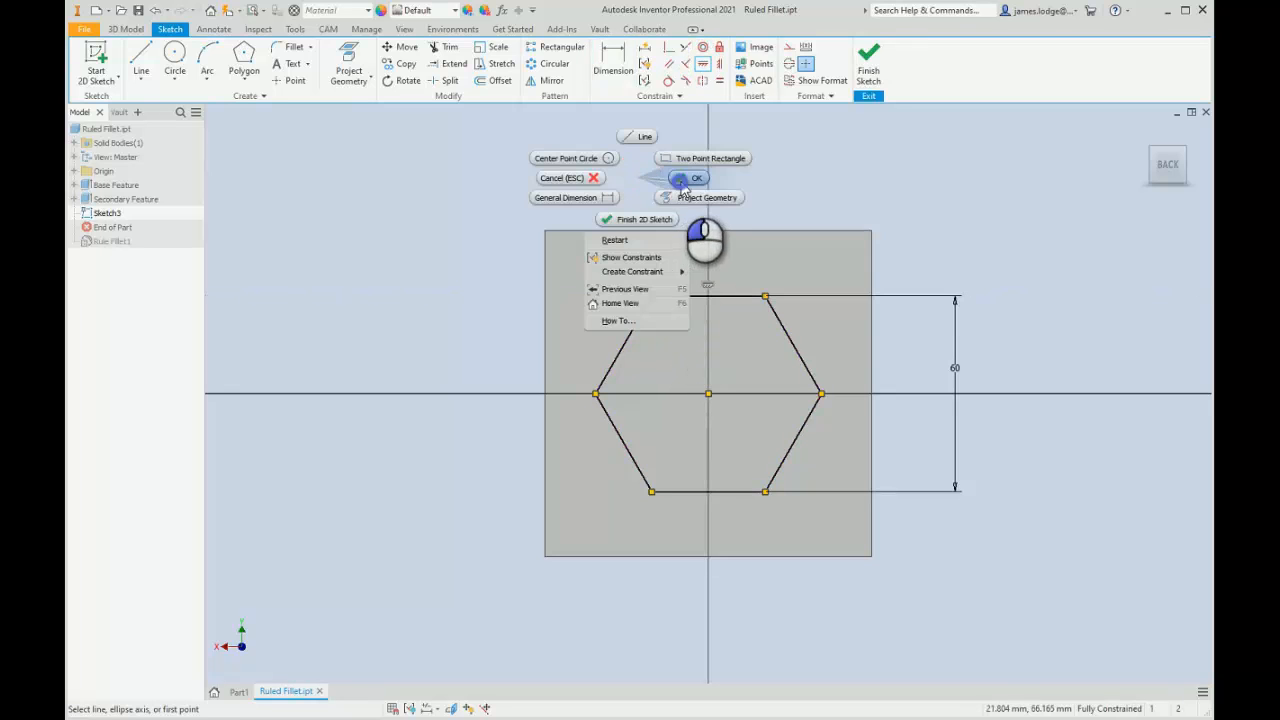
Finish the hexagon sketch and extrude its profile 50 mm outward from the block's back face, joined to the body
left_click(683, 183)
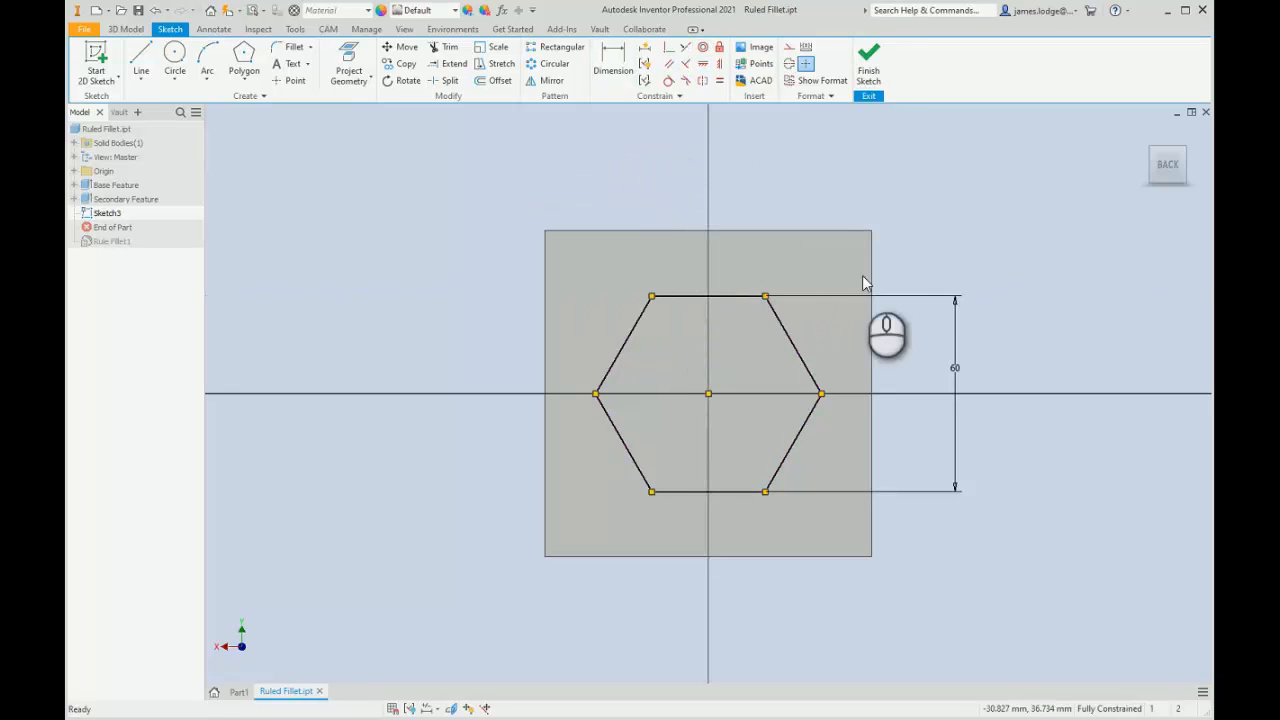
left_click(951, 233)
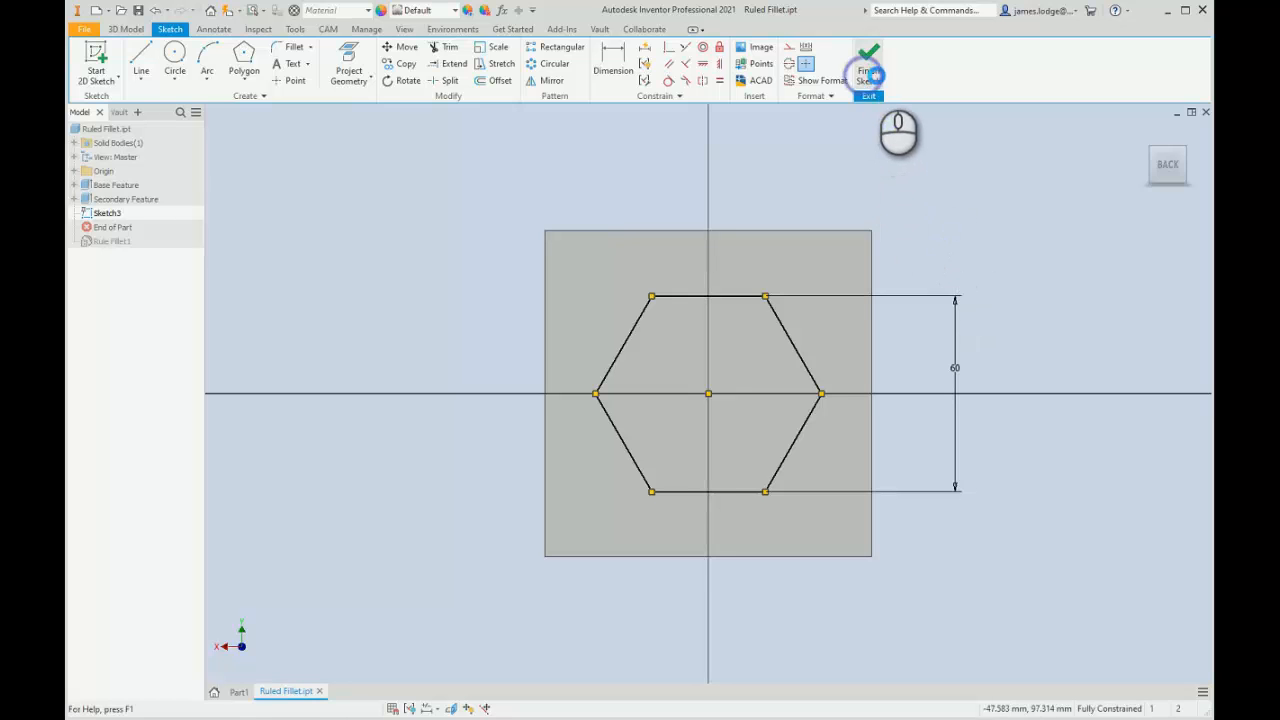
left_click(871, 74)
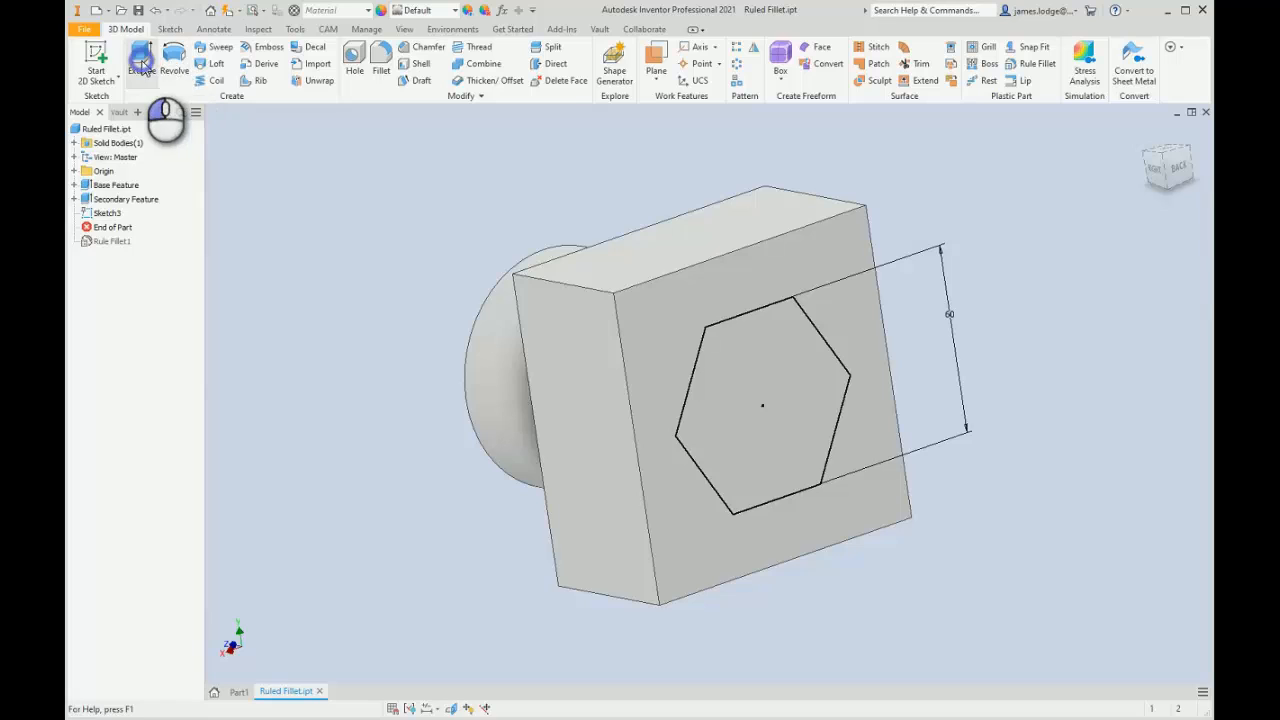
left_click(141, 64)
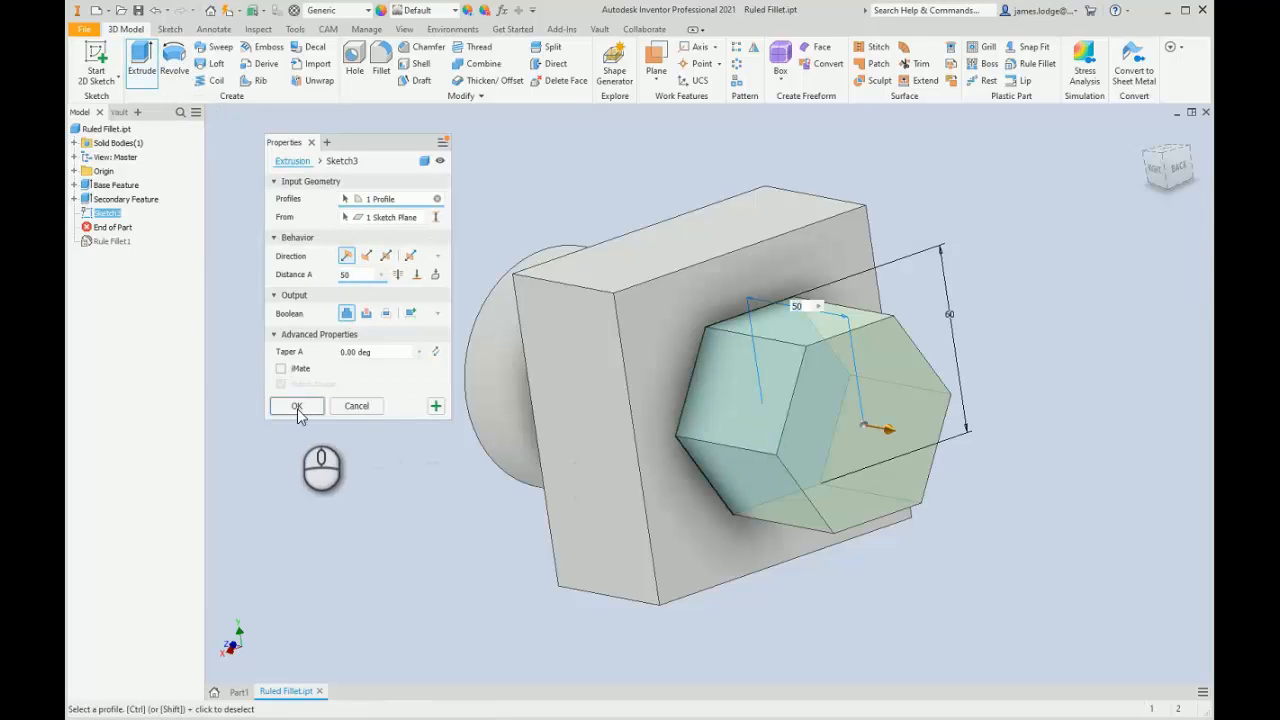
left_click(300, 406)
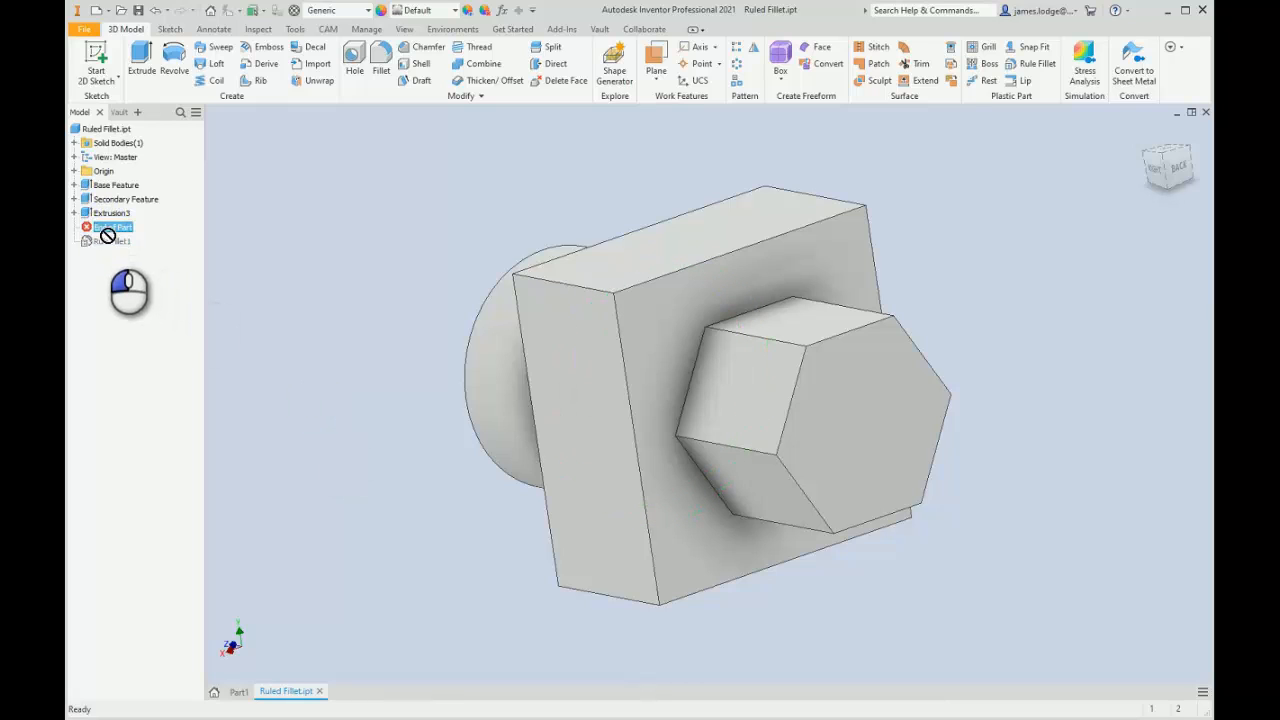
Move the End of Part marker below Rule Fillet1 and inspect the fillets around the hexagonal boss
left_click_drag(110, 256, 113, 246)
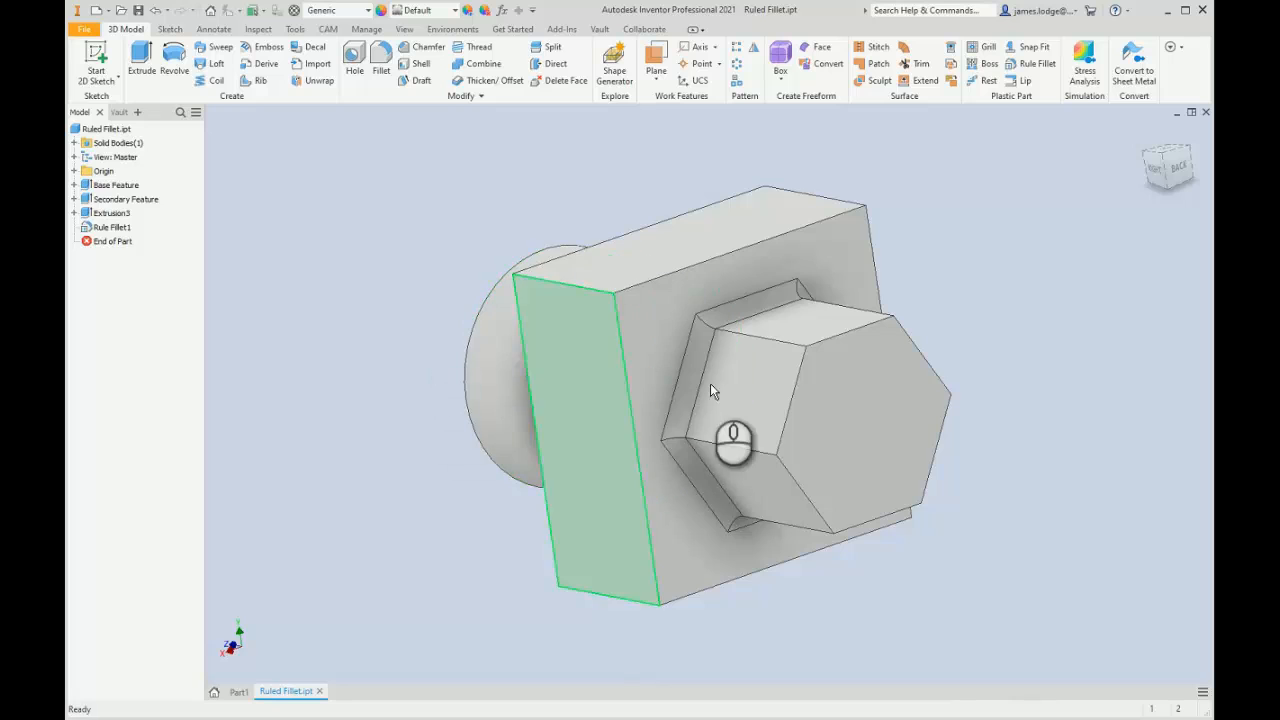
middle_click_drag(710, 383, 847, 285, "shift")
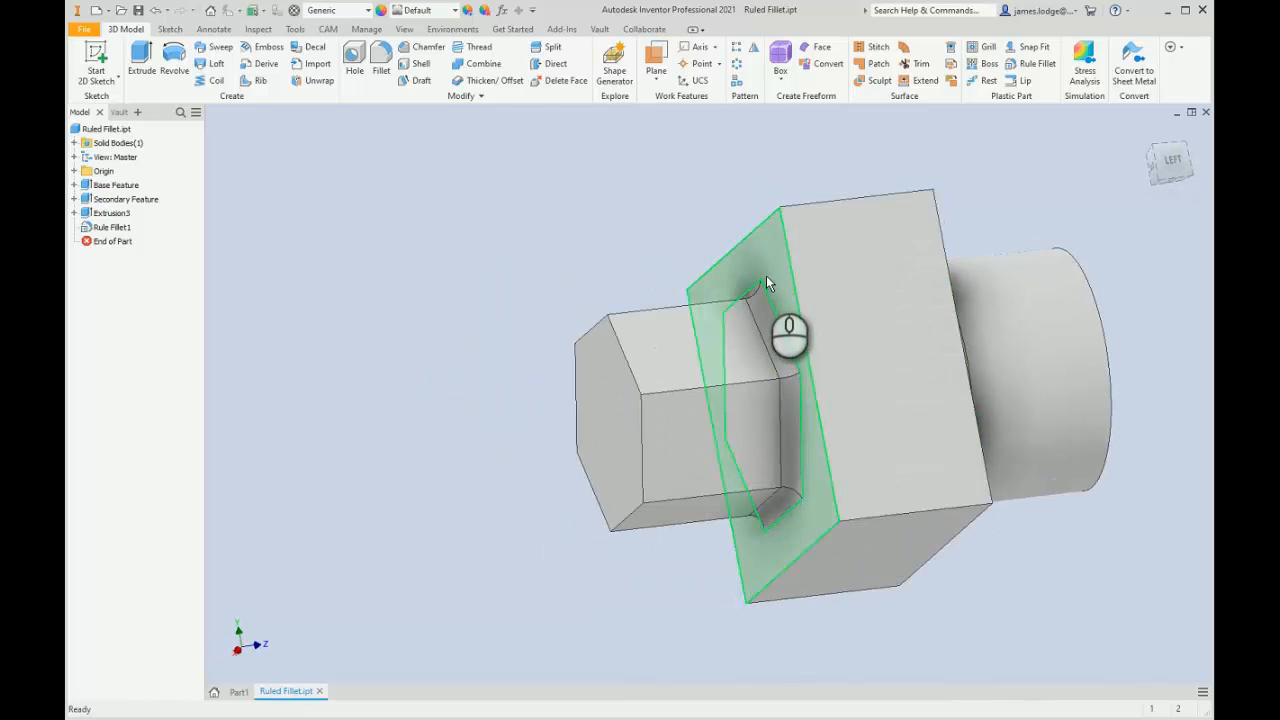
middle_click_drag(766, 286, 766, 377, "shift")
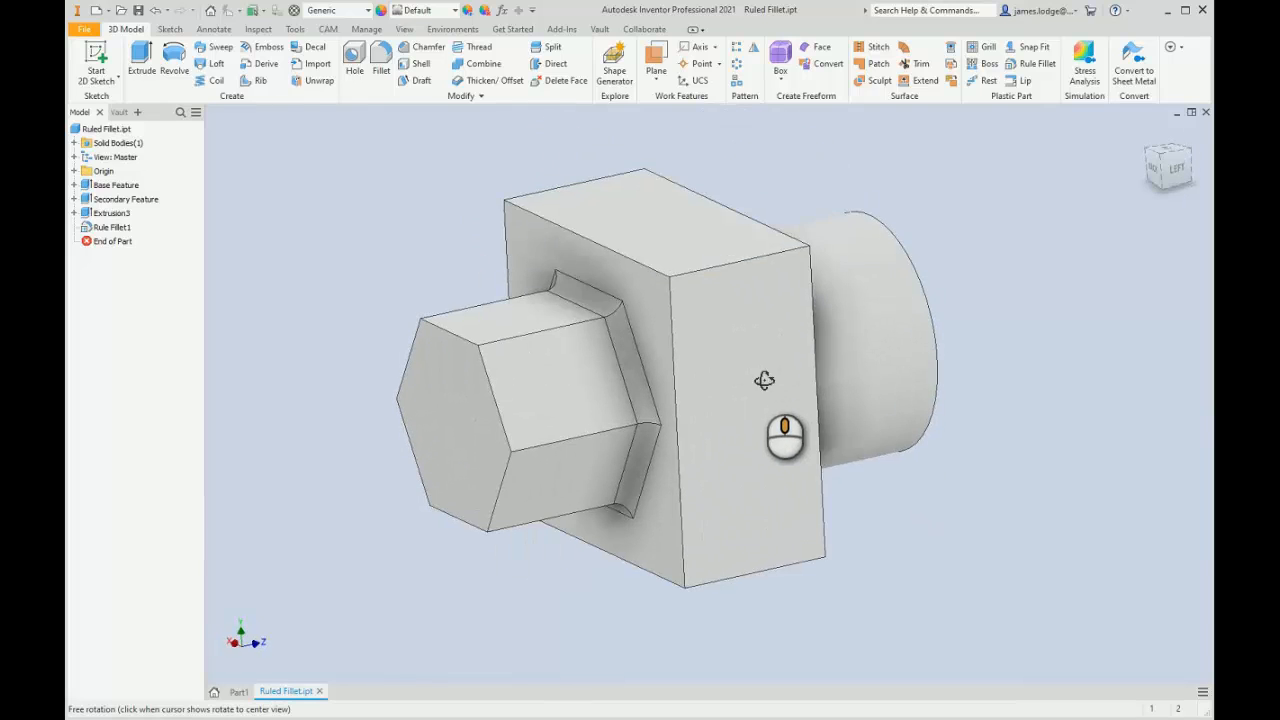